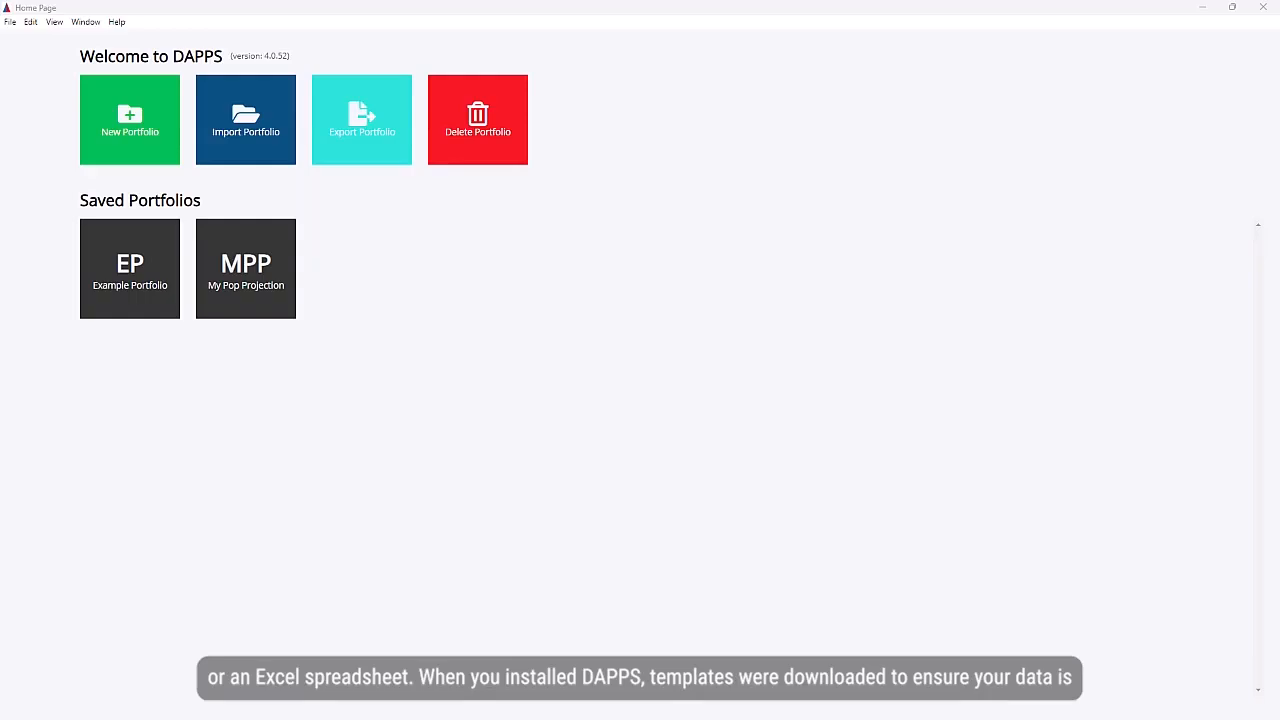
Select the My Pop Projection portfolio and open the data input templates folder from its input page.
click(253, 287)
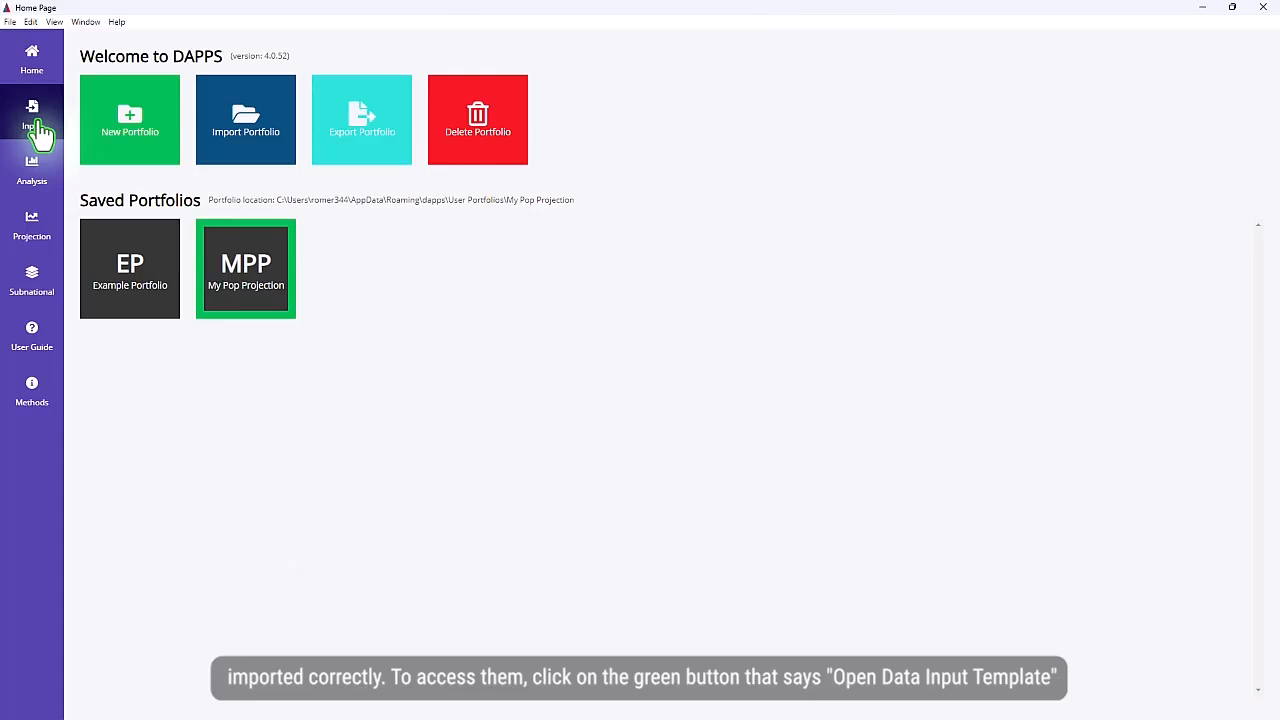
click(32, 115)
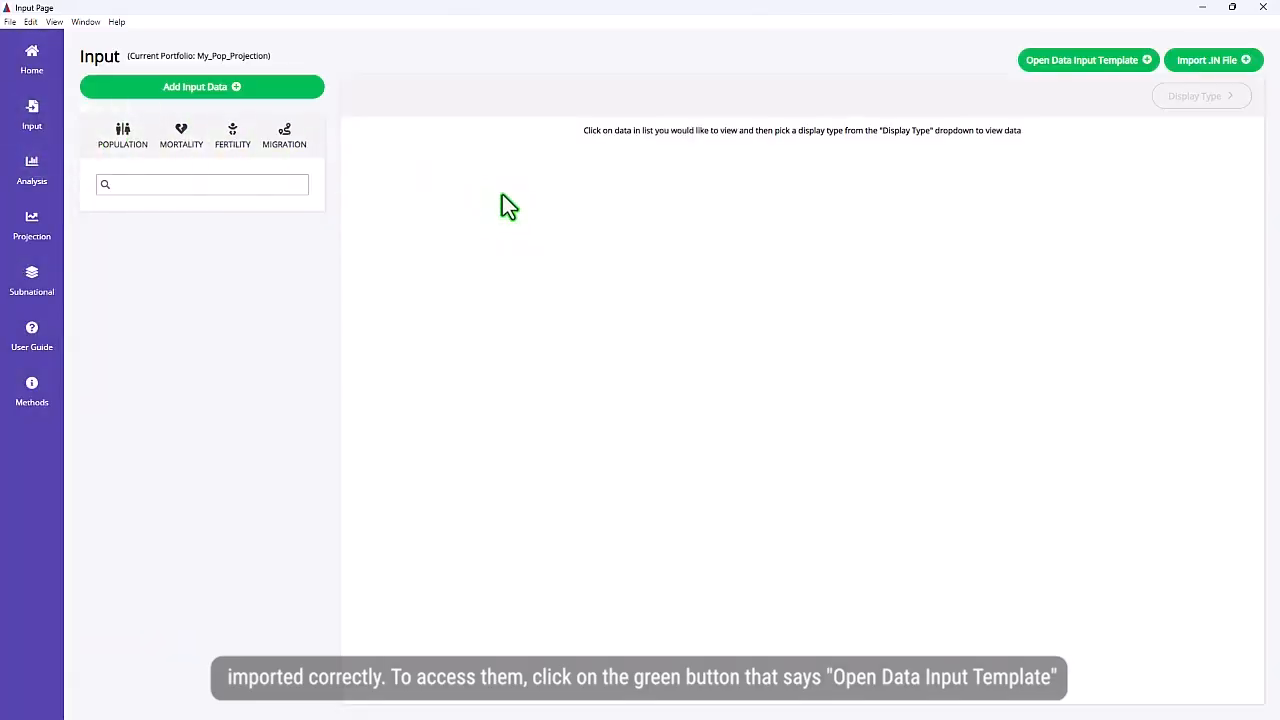
click(1090, 62)
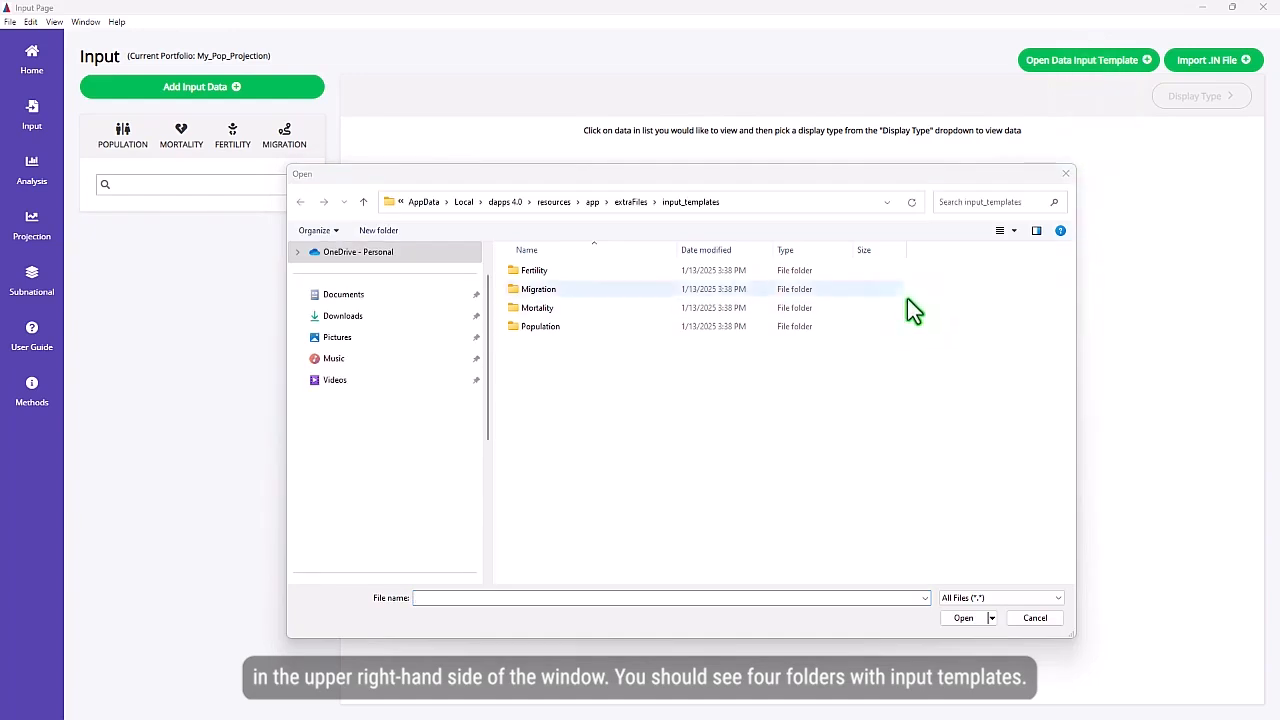
Look through the Fertility, Migration, Mortality and Population template folders.
double_click(612, 270)
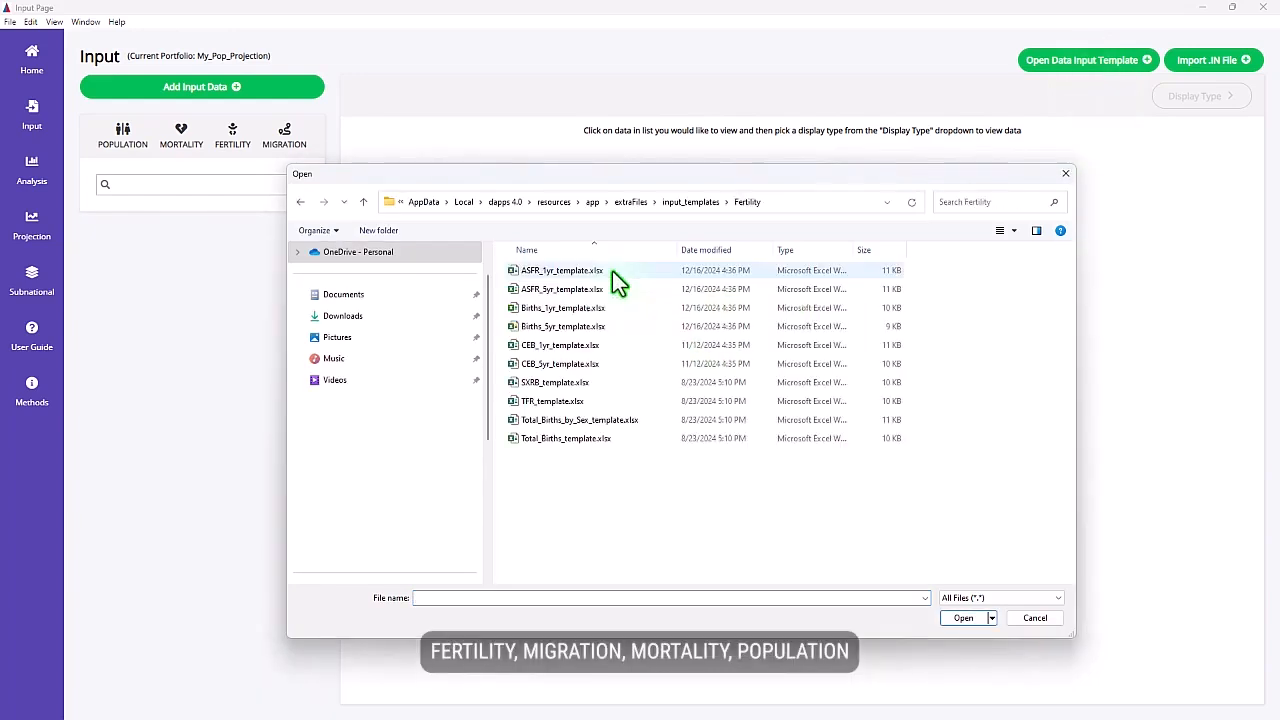
click(692, 202)
double_click(567, 290)
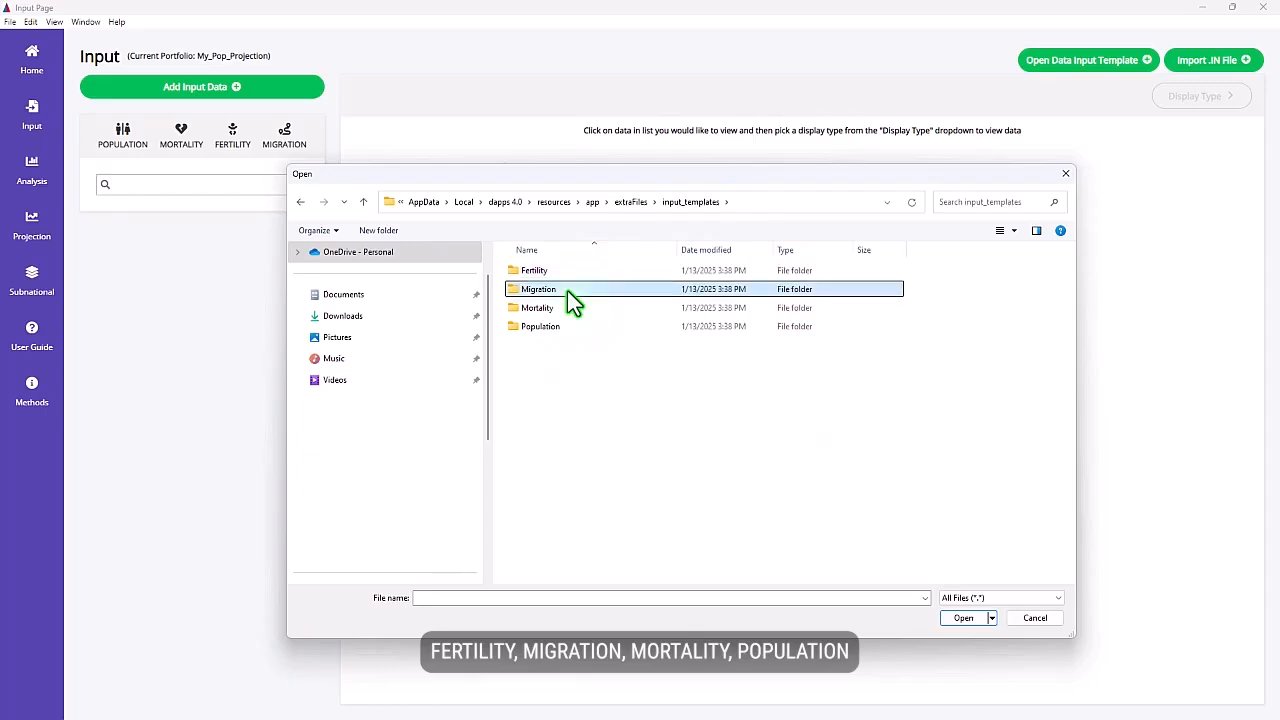
click(692, 203)
double_click(595, 309)
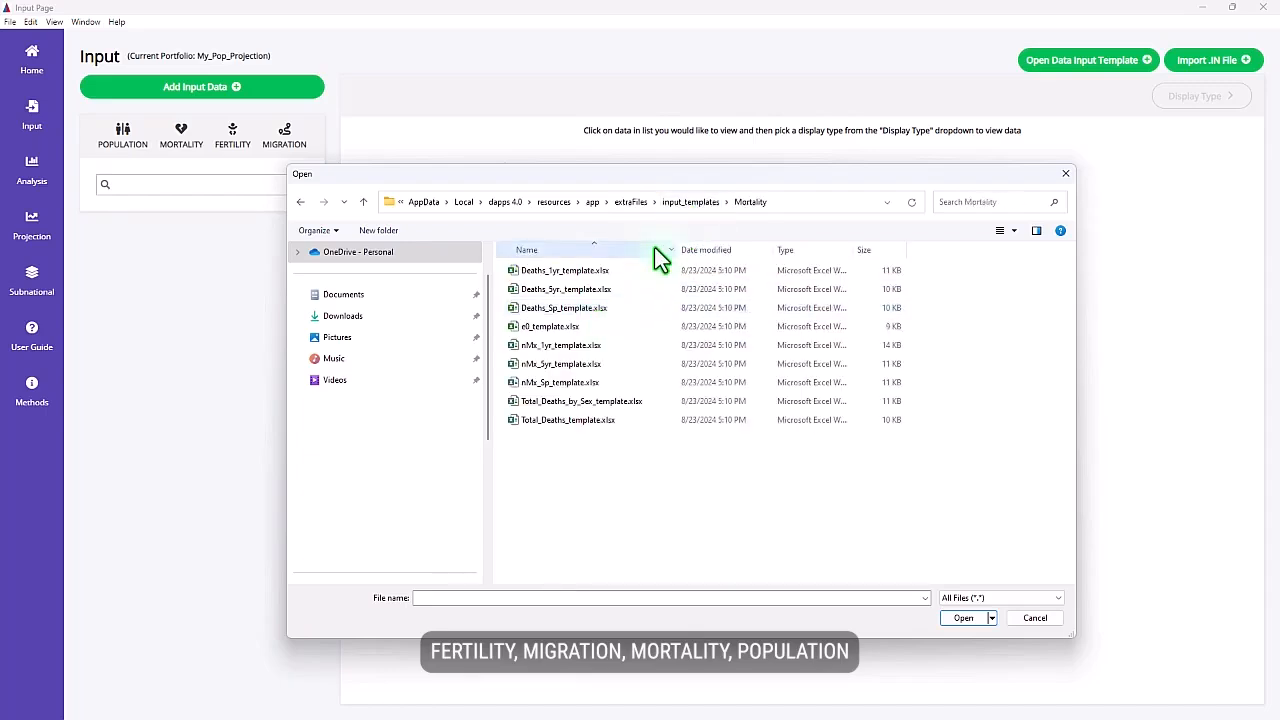
click(692, 202)
click(565, 328)
double_click(565, 328)
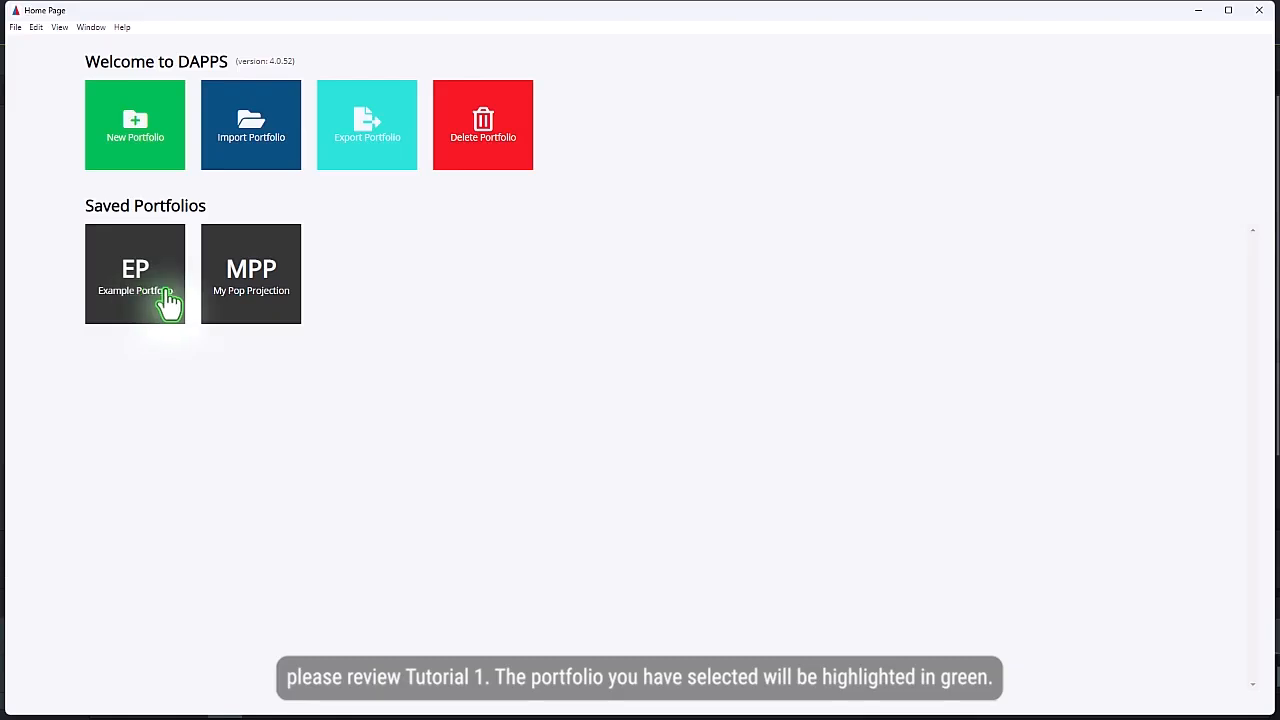
Select the My Pop Projection portfolio and start a new input data form on its input page.
click(226, 298)
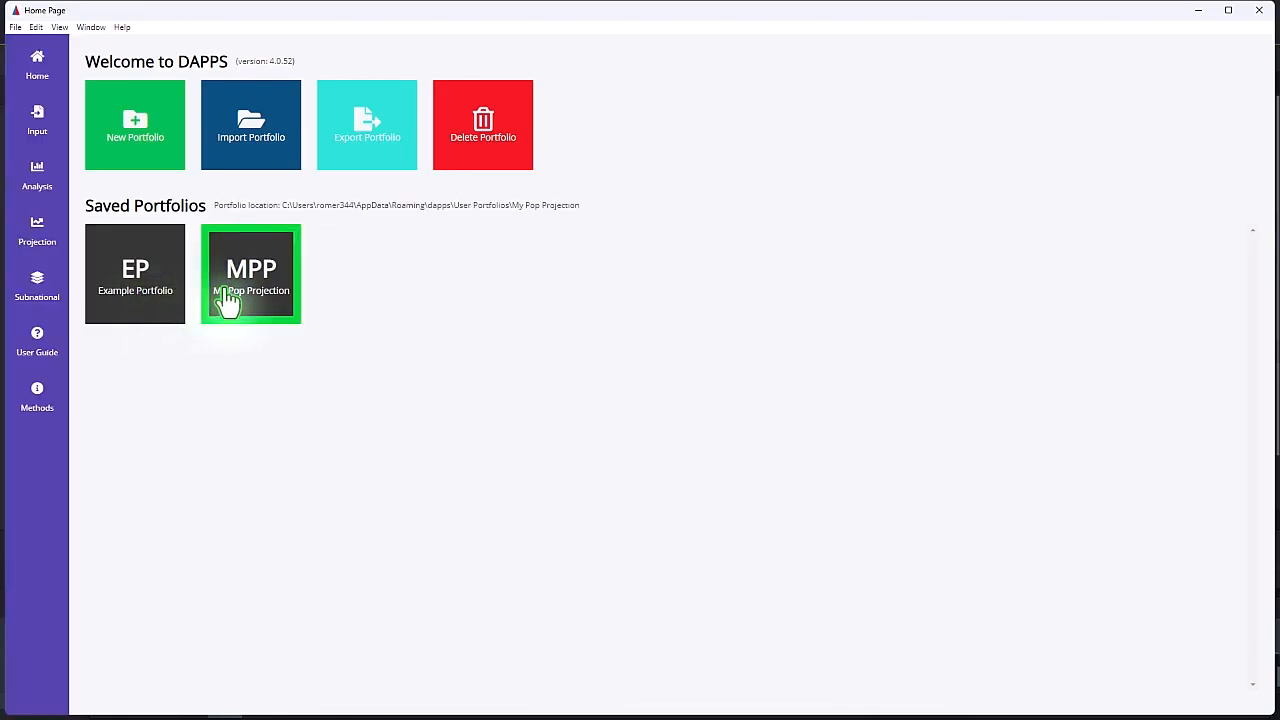
click(40, 125)
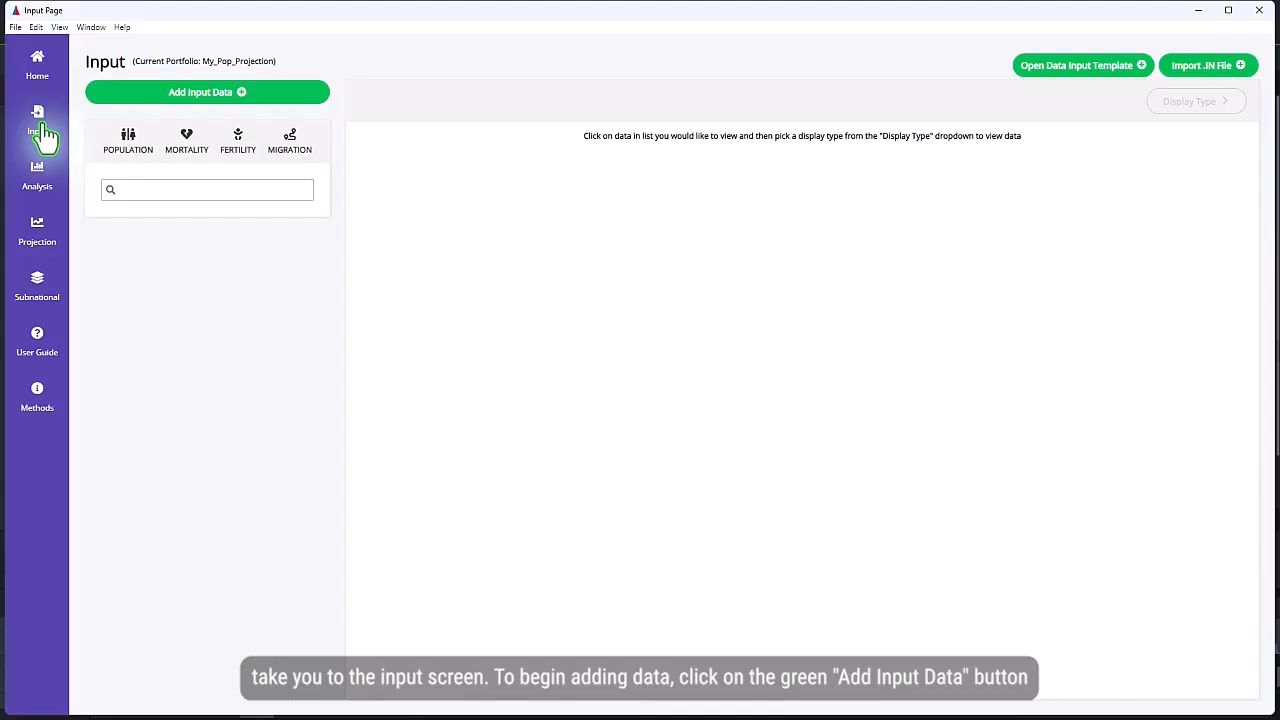
click(185, 97)
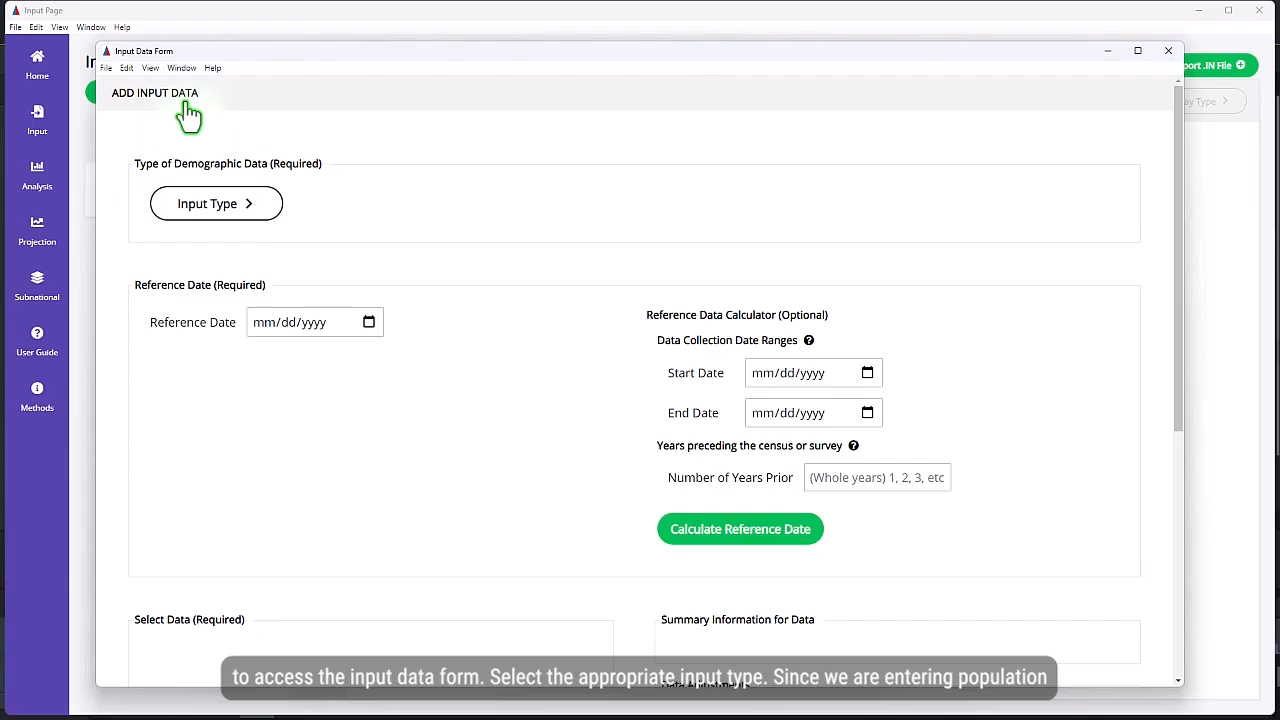
Set the demographic data type to Population and the reference date to 07/01/2020.
click(244, 210)
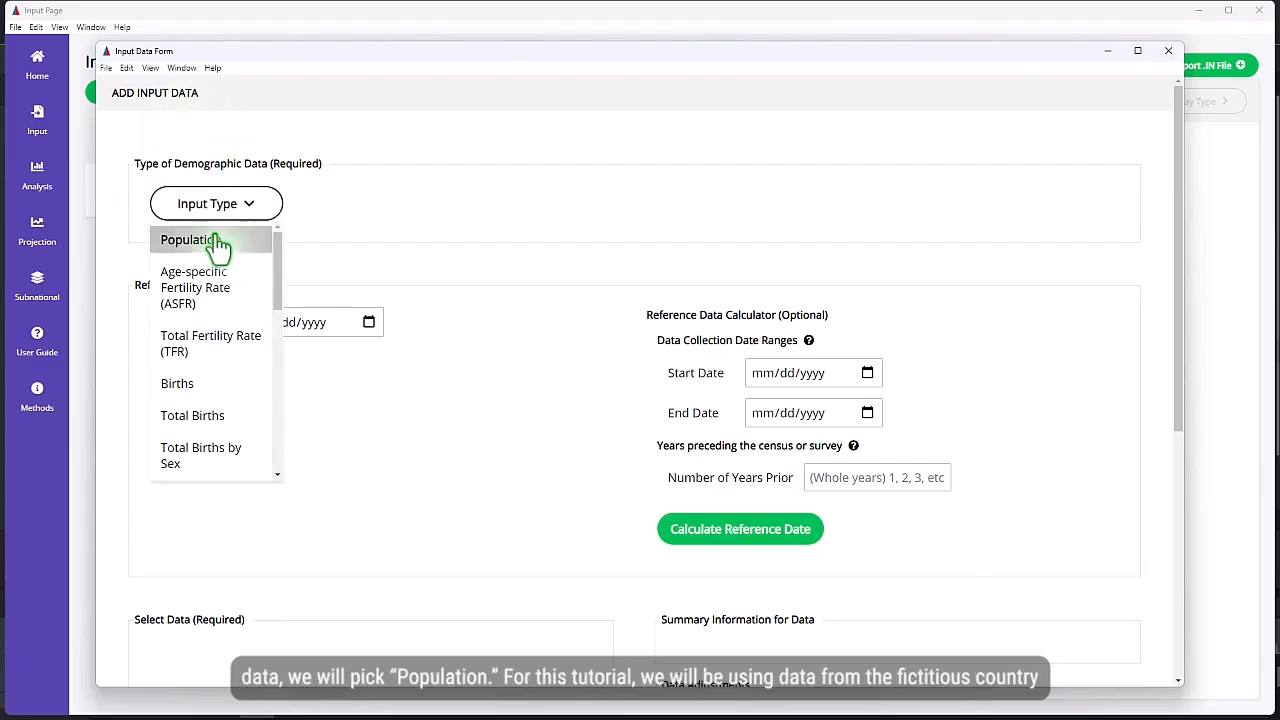
click(218, 242)
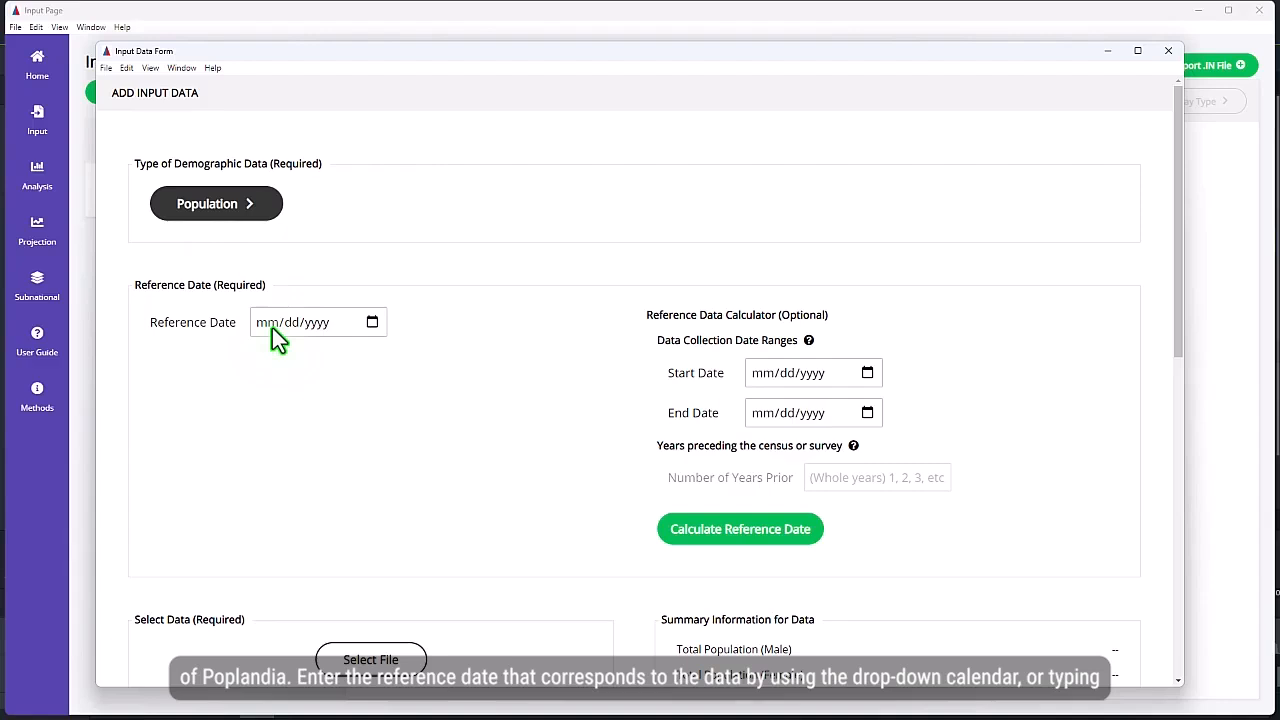
click(371, 324)
text(07/01/2)
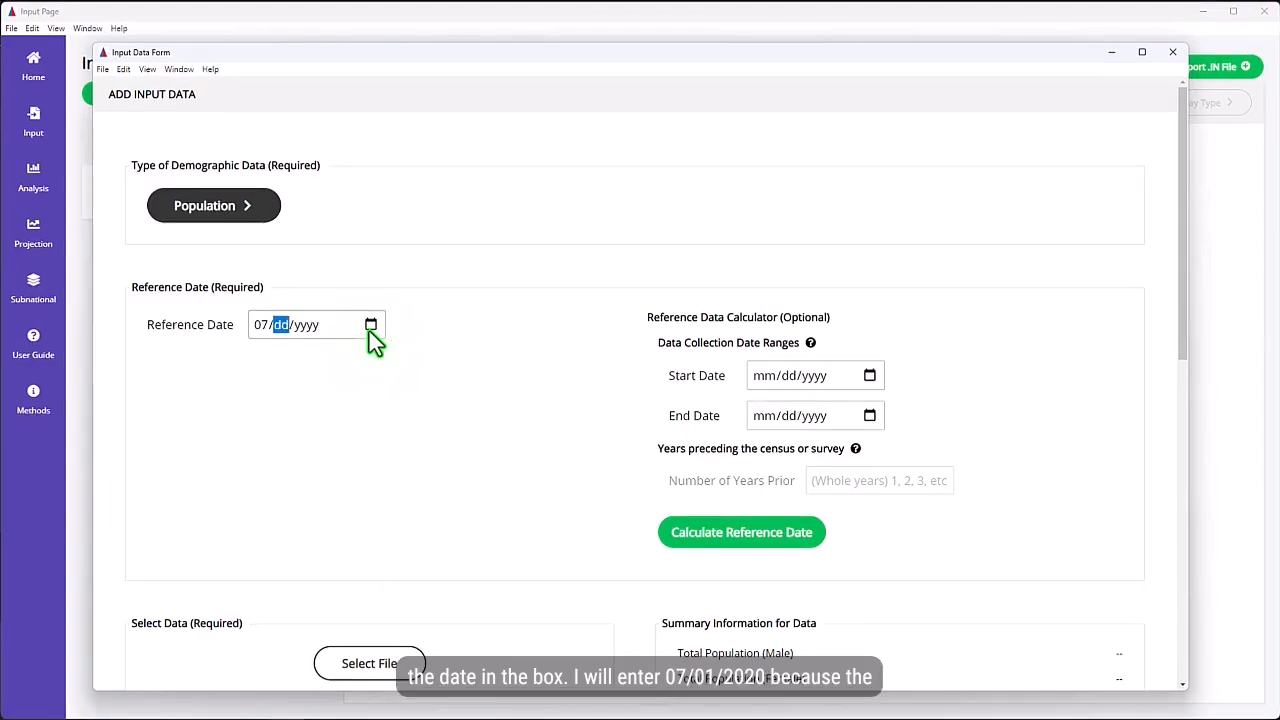
text(020)
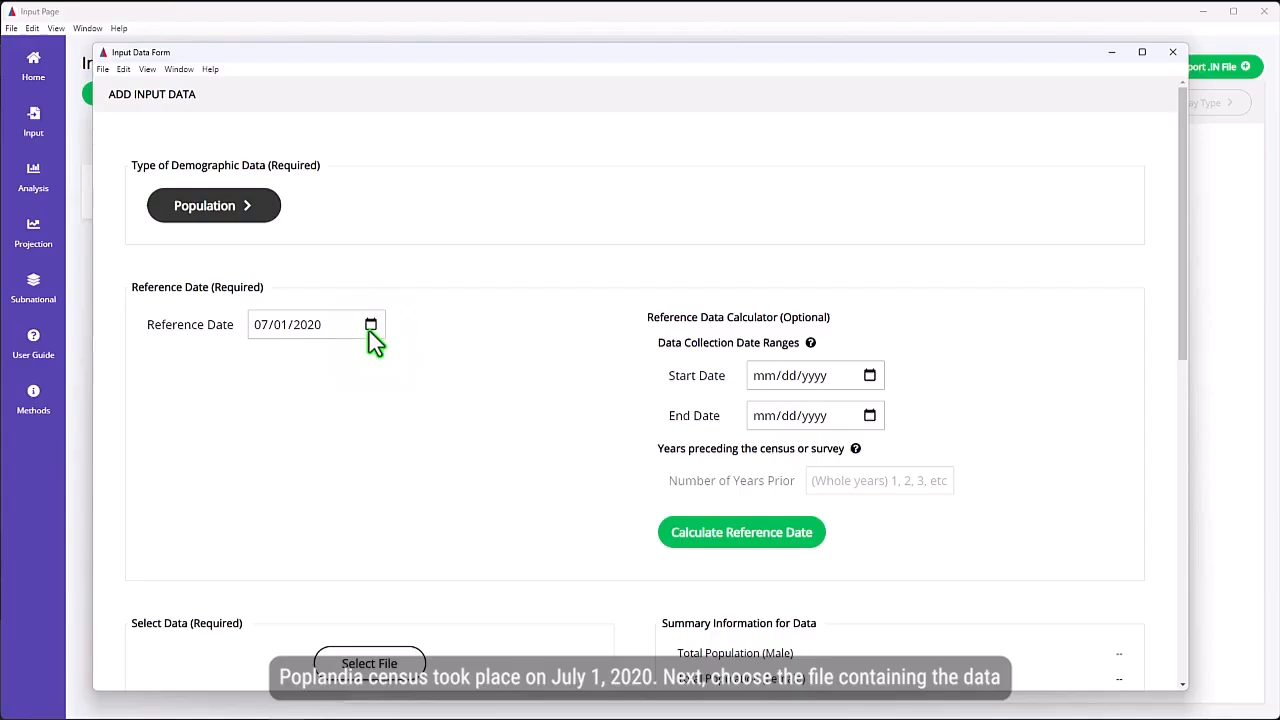
Load Pop_2020_Poplandia.xlsx from the Desktop as the population data file.
scroll(369, 333, down, 1)
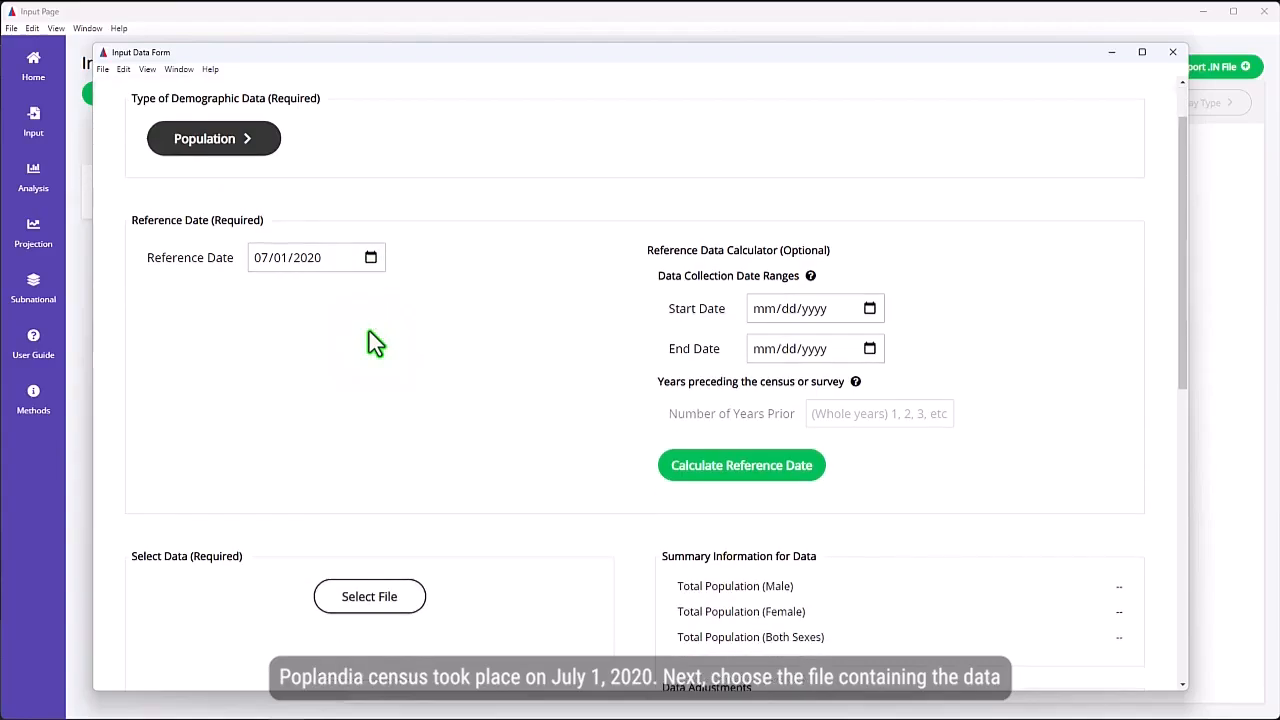
scroll(369, 331, down, 3)
click(405, 420)
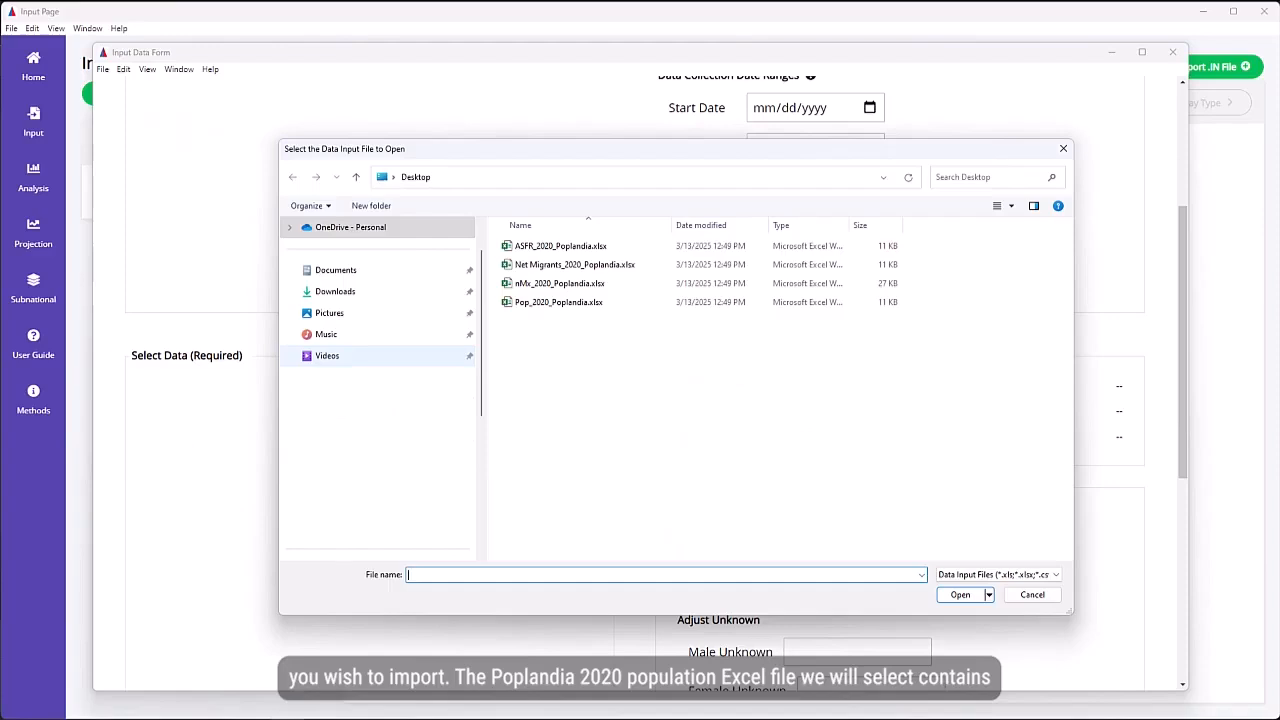
click(581, 306)
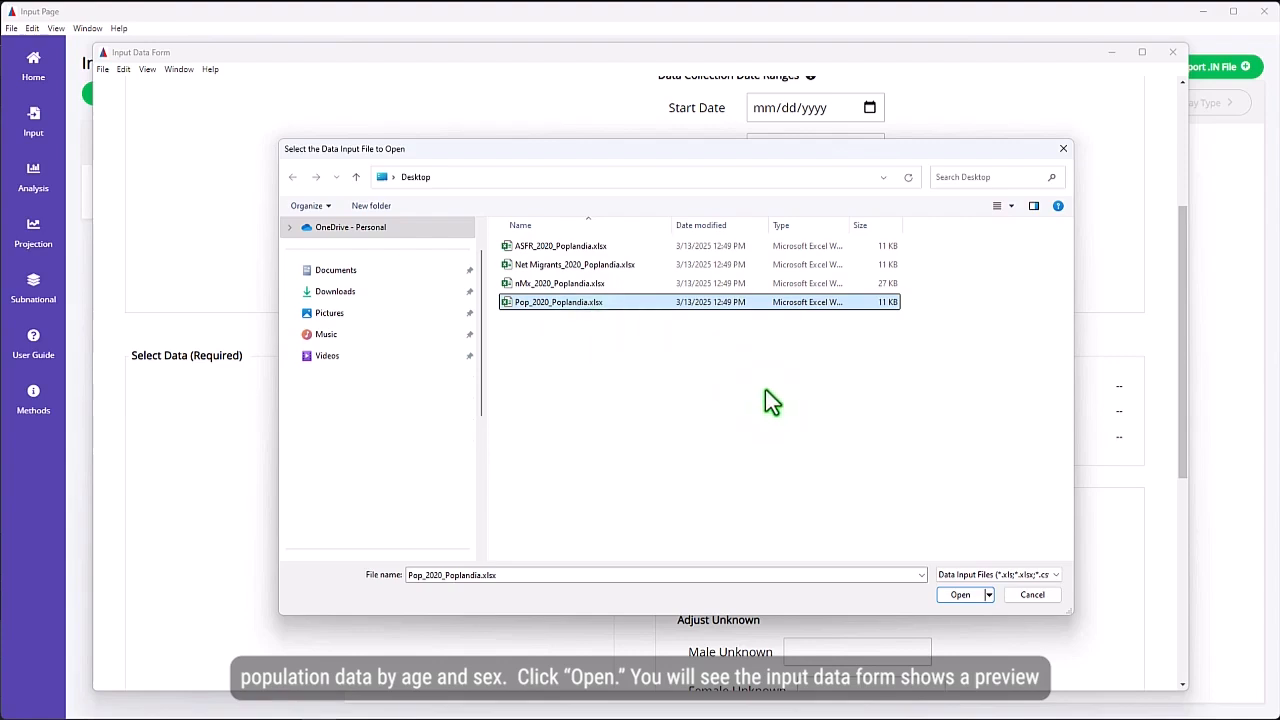
click(959, 595)
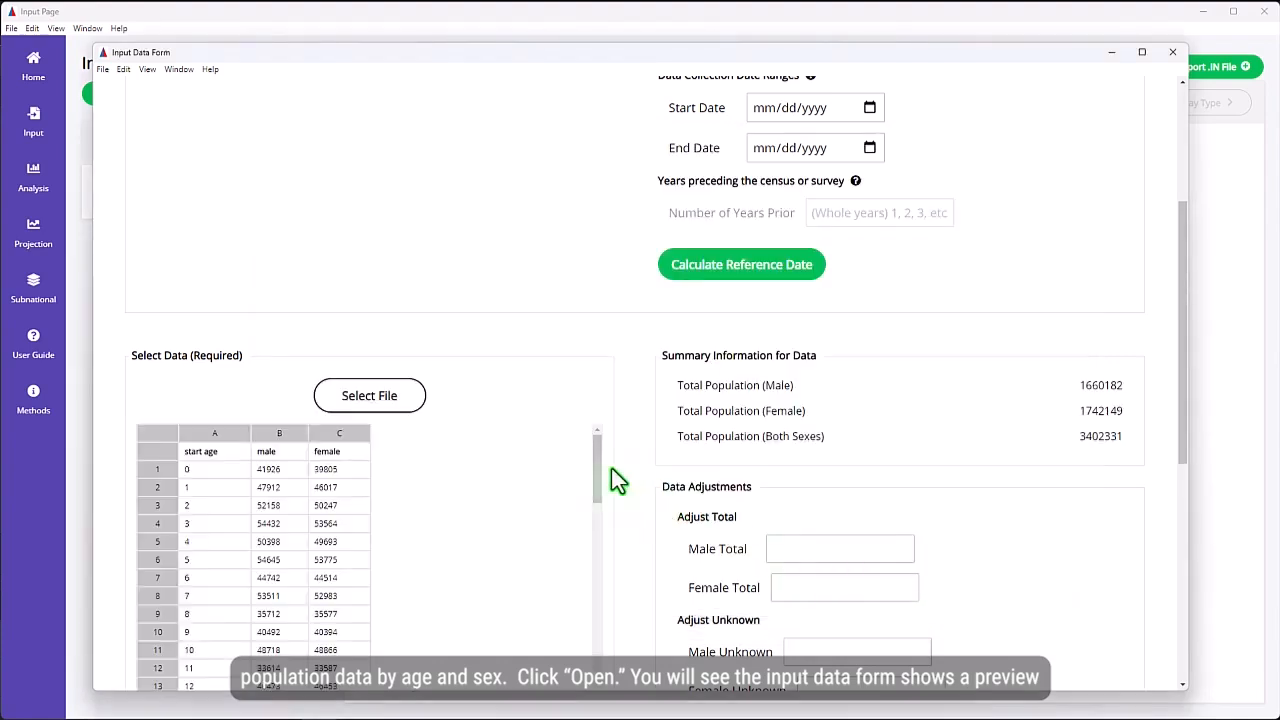
Examine the loaded data preview, the summary information, and the data adjustment and additional output options.
scroll(613, 472, down, 1)
scroll(617, 481, down, 1)
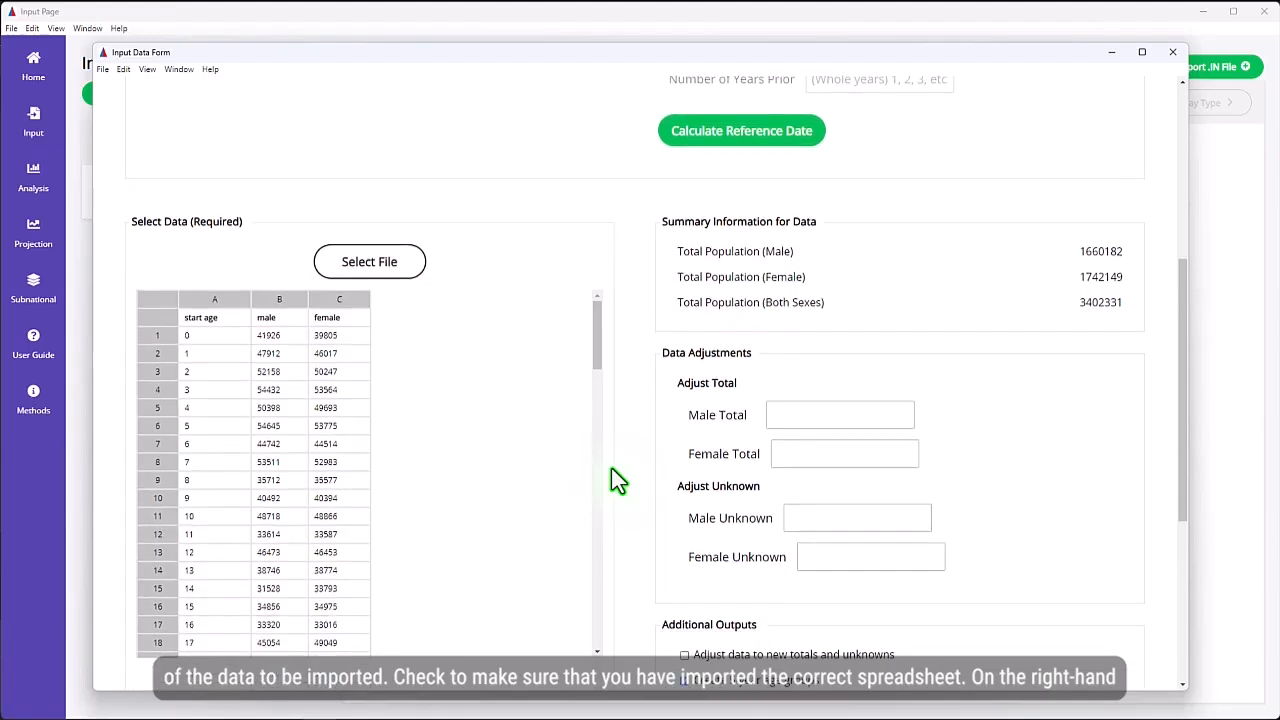
scroll(521, 453, down, 5)
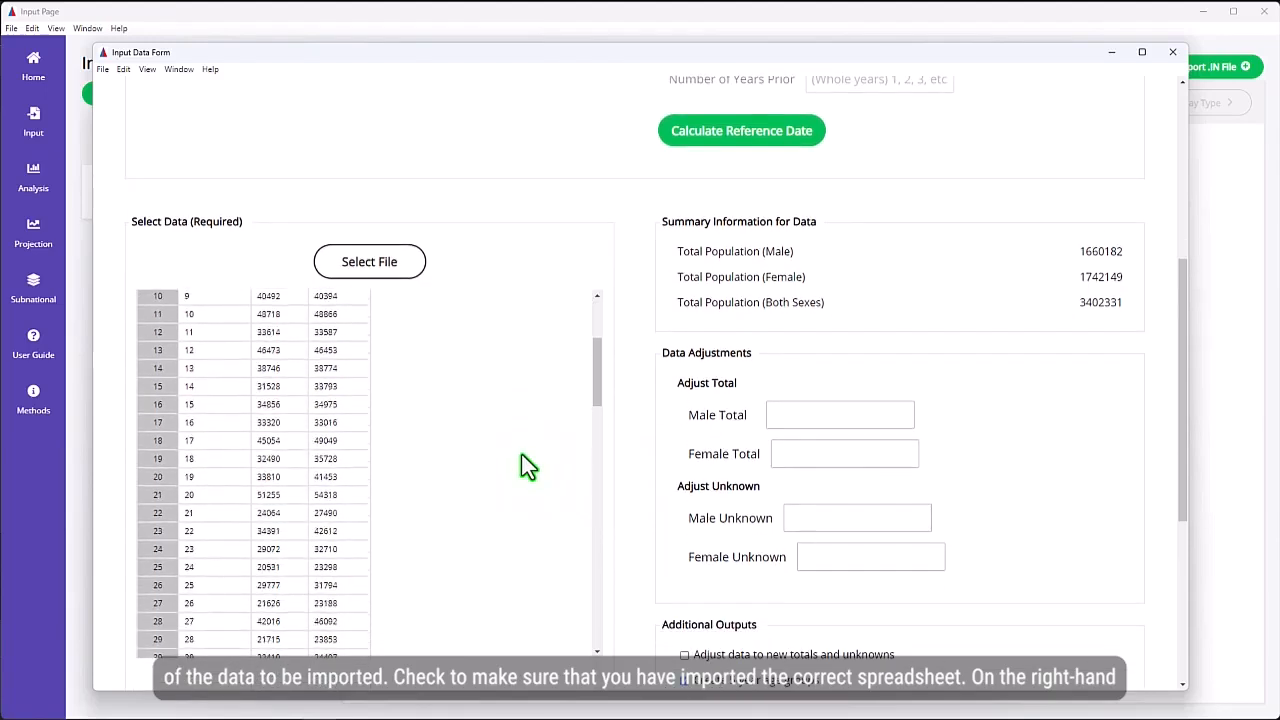
scroll(521, 455, down, 3)
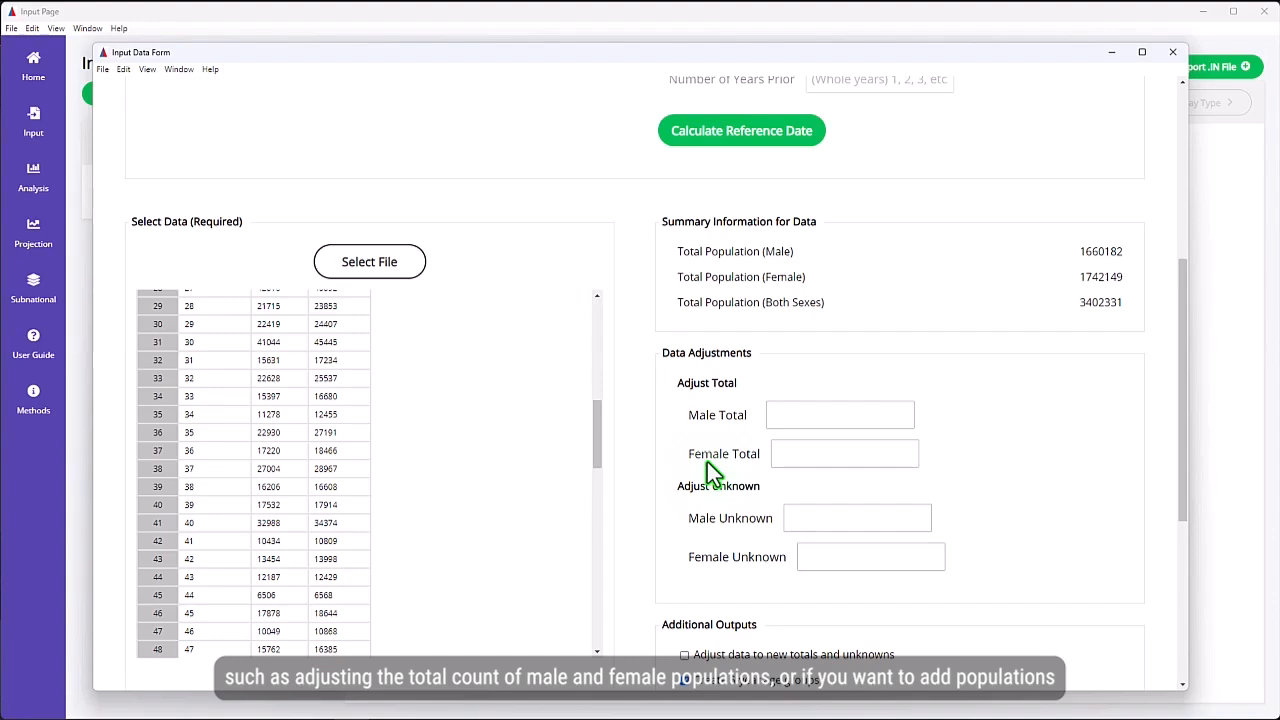
scroll(707, 465, down, 1)
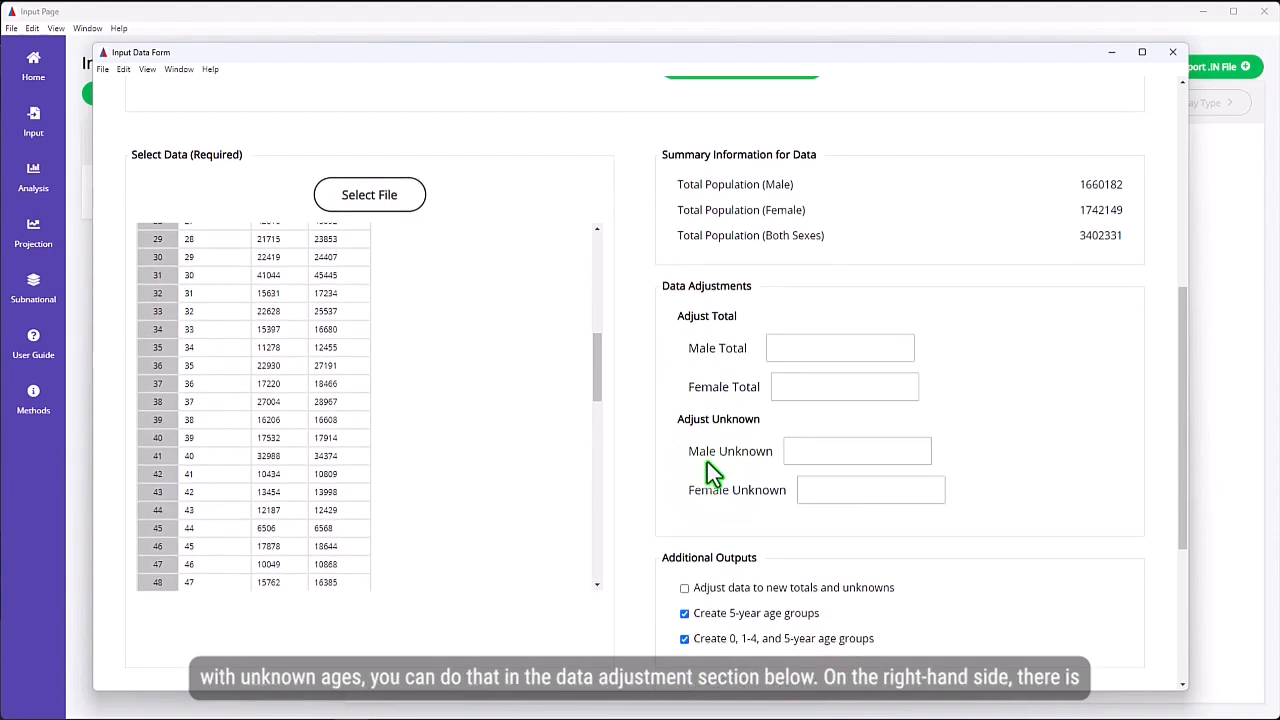
scroll(707, 465, down, 1)
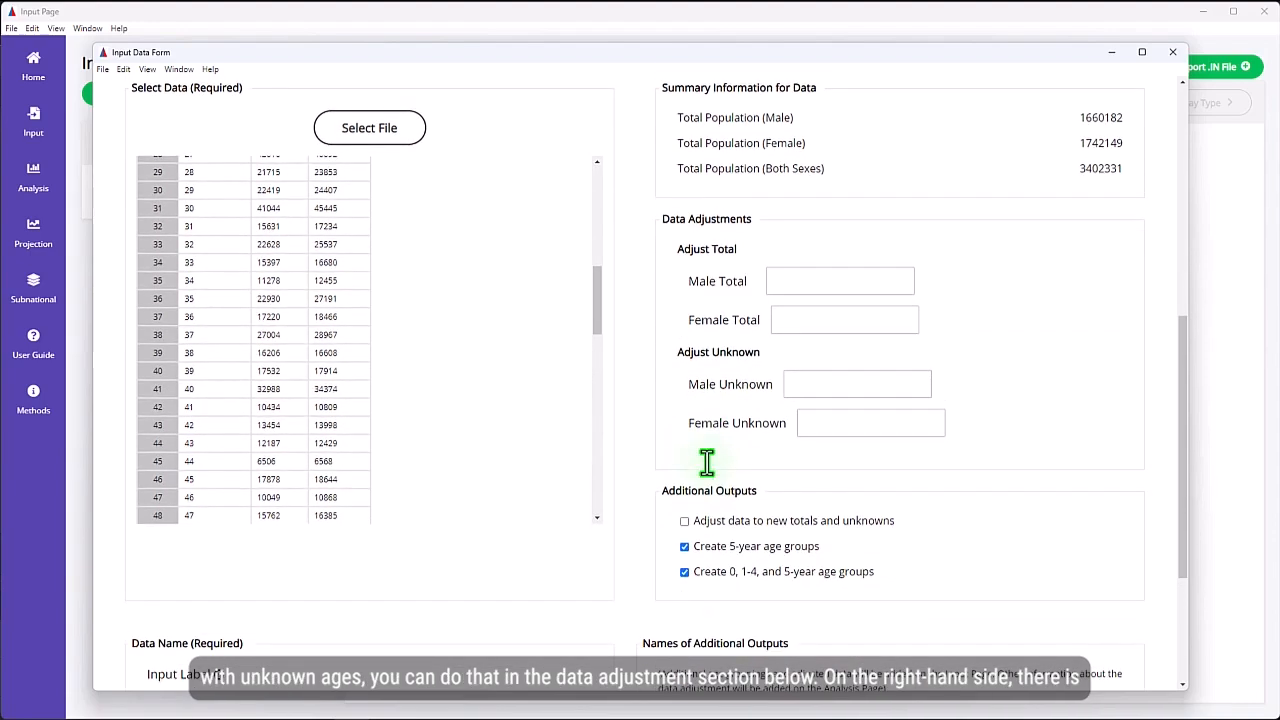
scroll(707, 462, down, 1)
scroll(707, 462, down, 1)
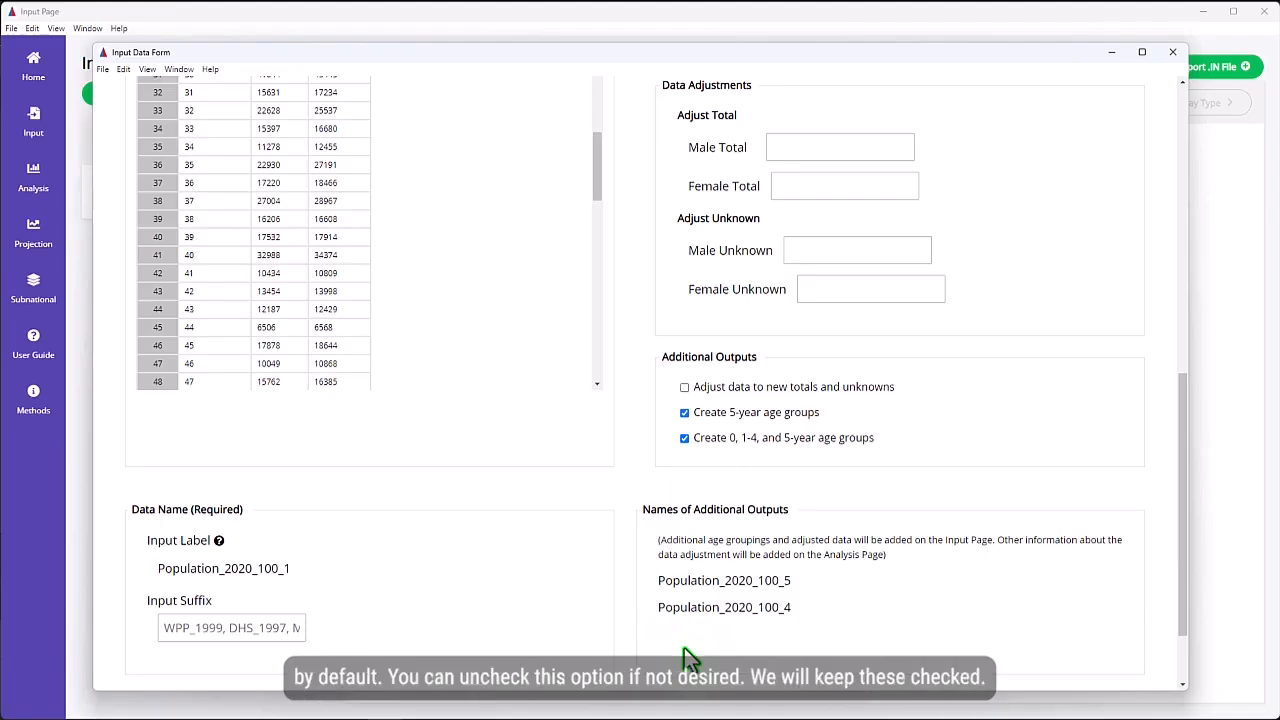
Check the explanation of the input label naming and import the population data with the default additional outputs.
scroll(686, 657, down, 4)
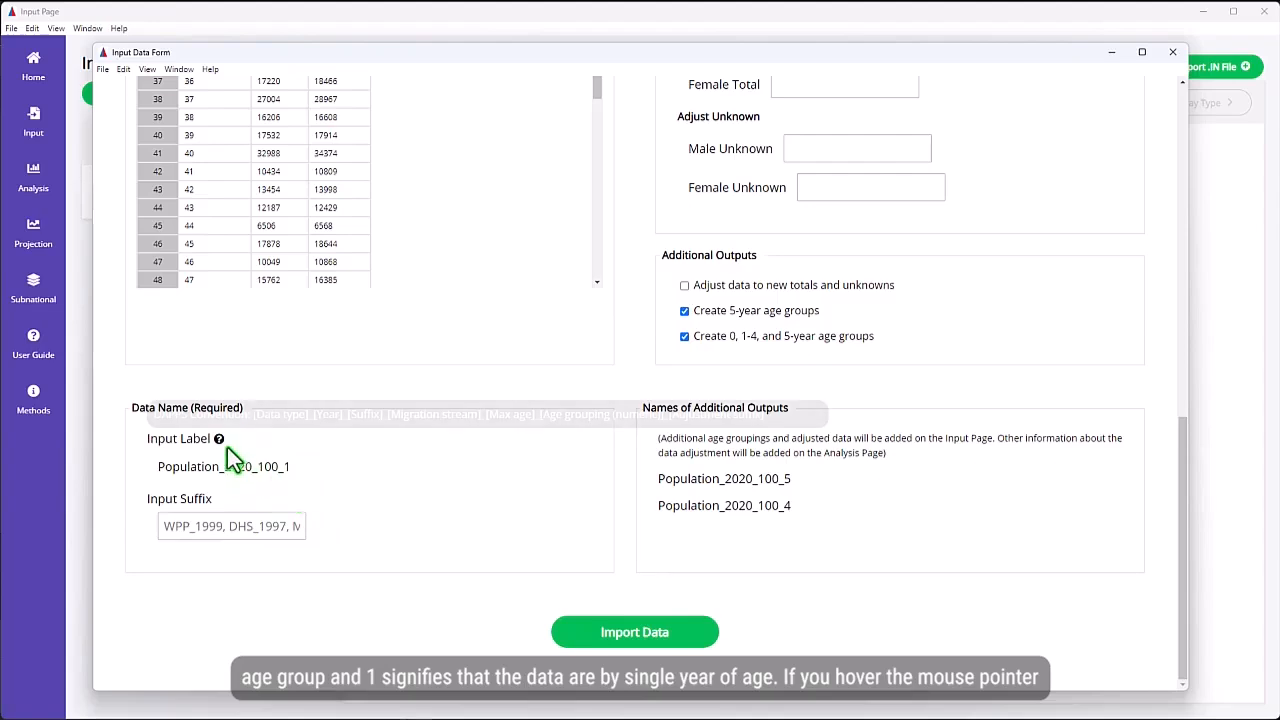
mouse_move(220, 442)
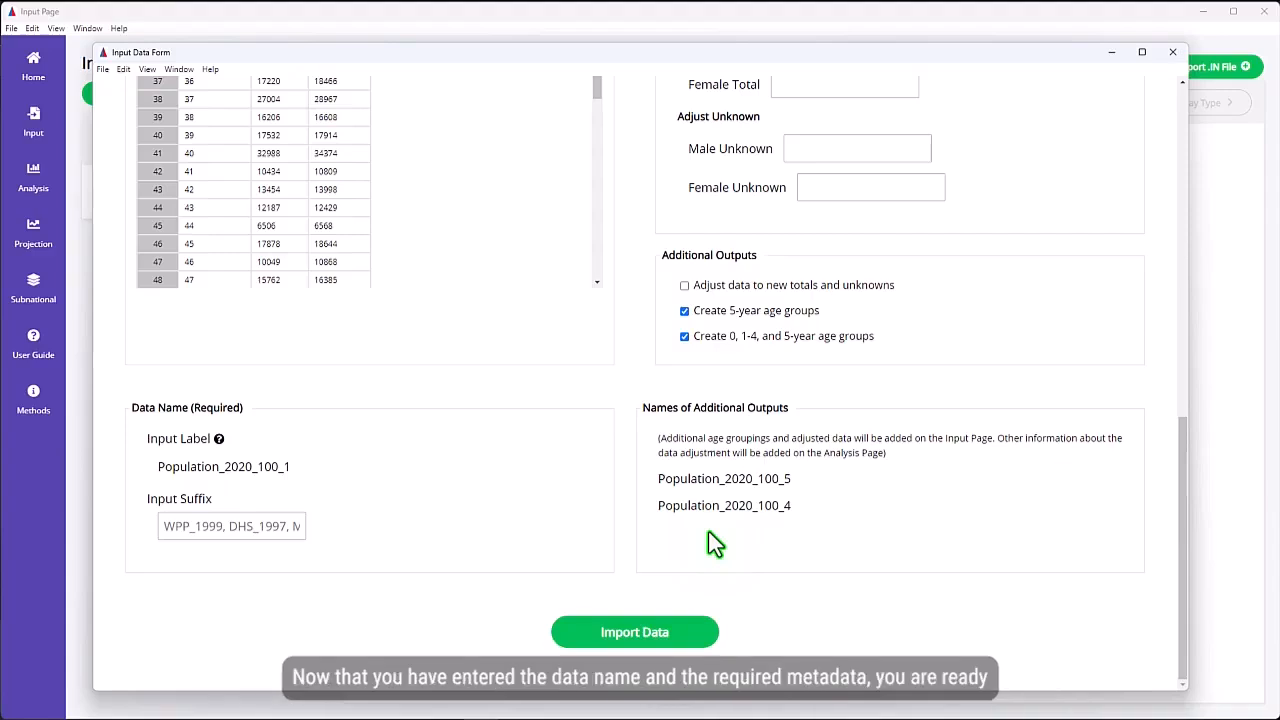
click(624, 632)
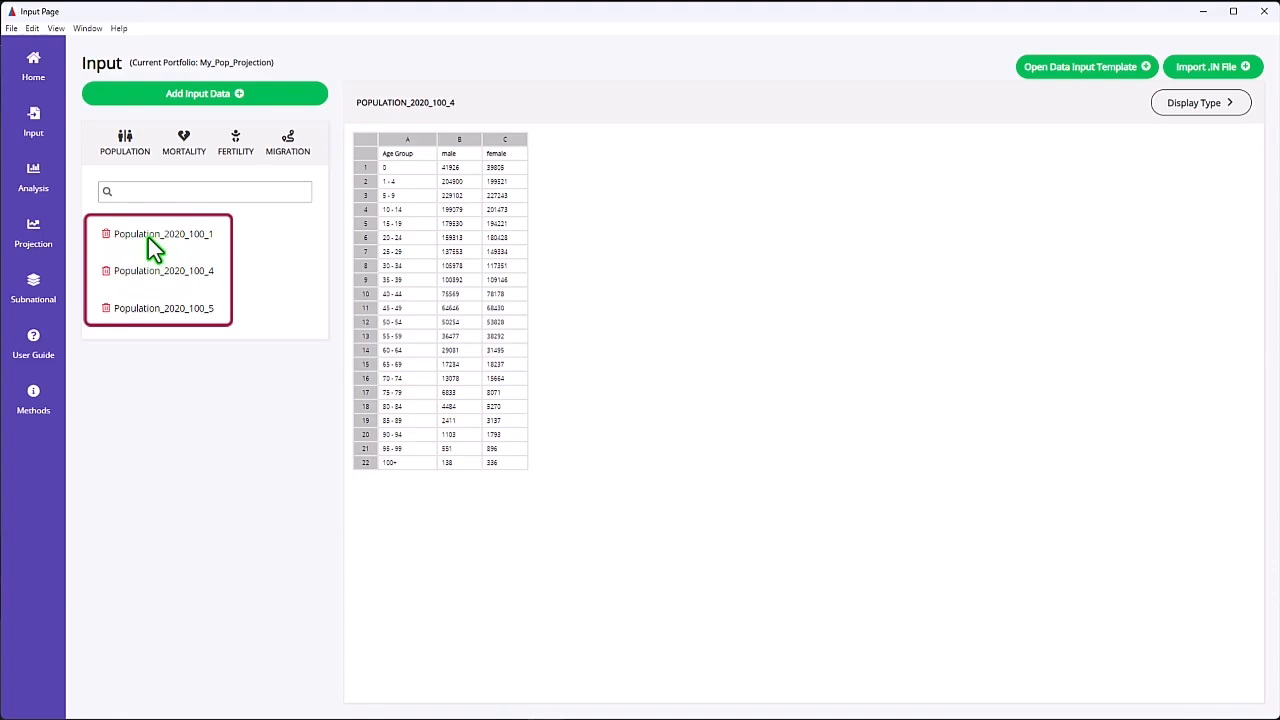
Display the Population_2020_100_1 data as a line graph and as a pyramid.
click(197, 234)
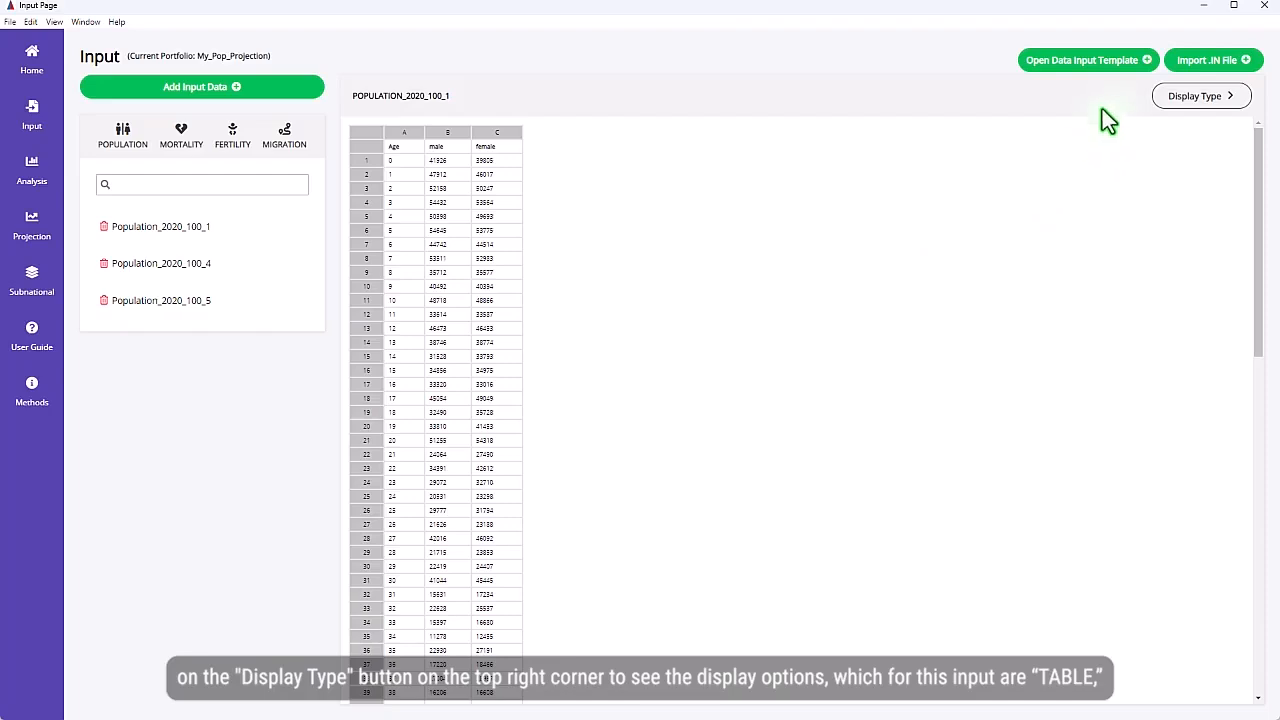
click(1210, 97)
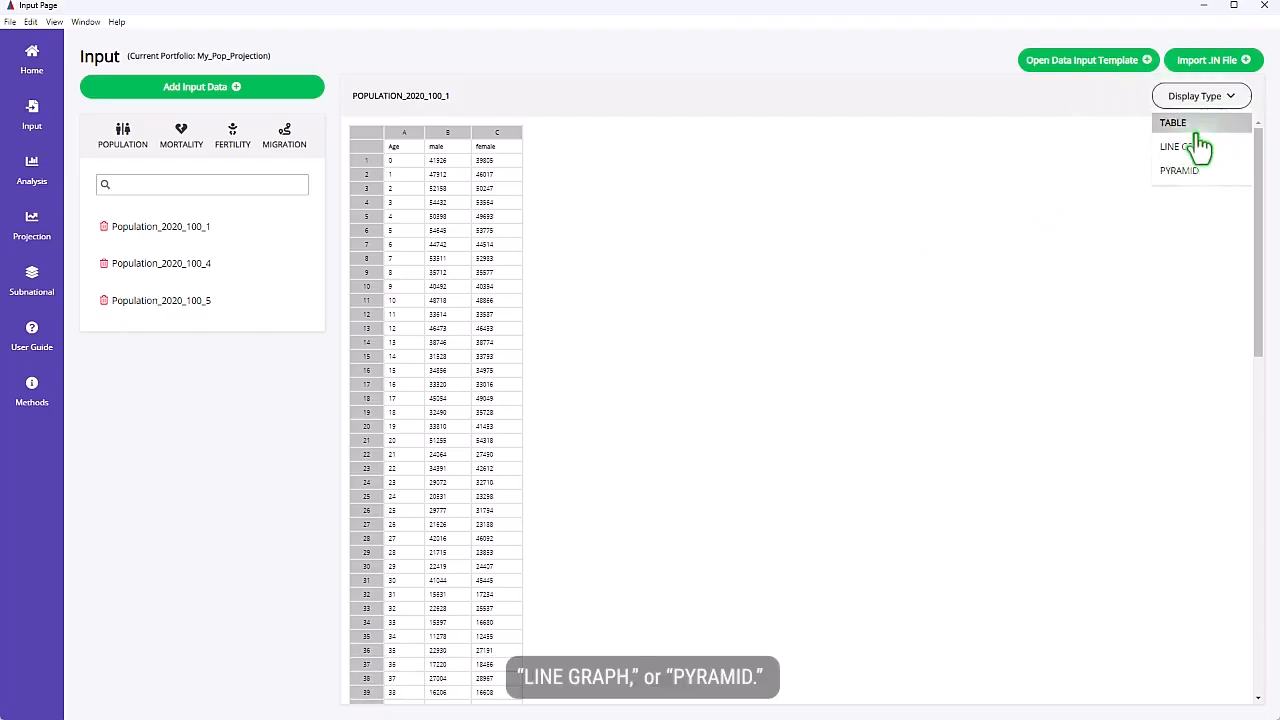
click(1198, 148)
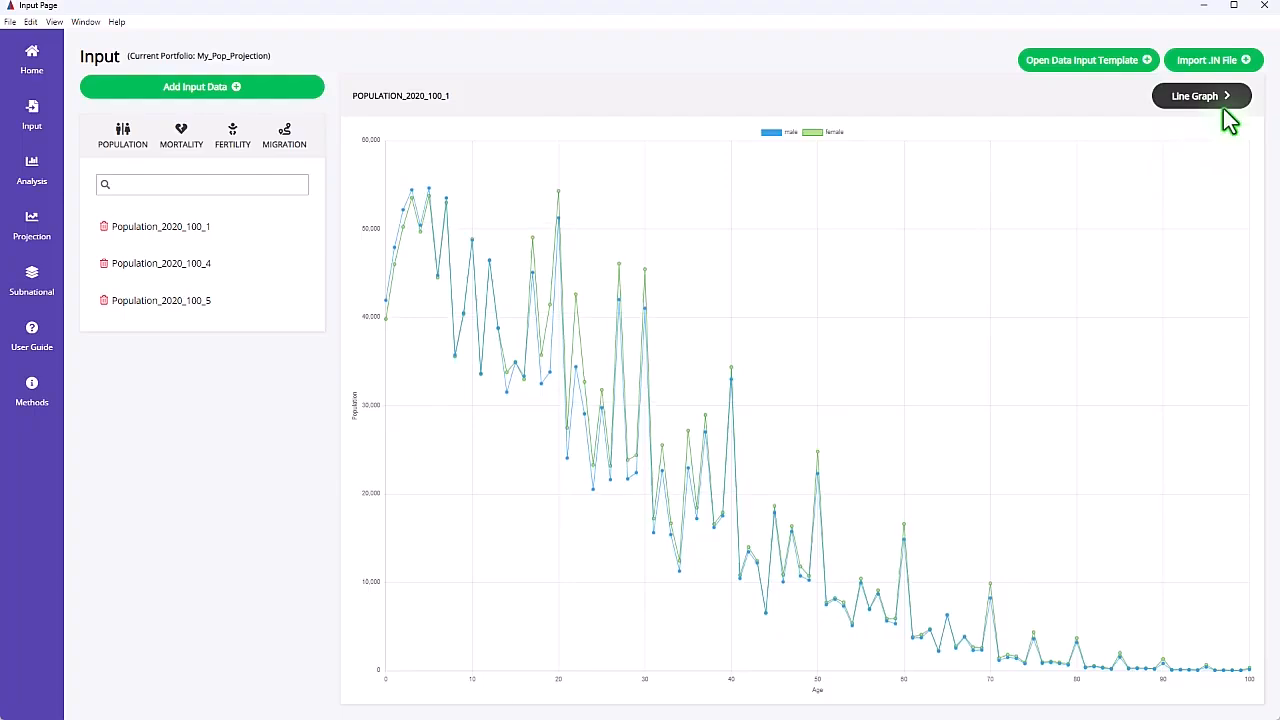
click(1222, 102)
click(1185, 170)
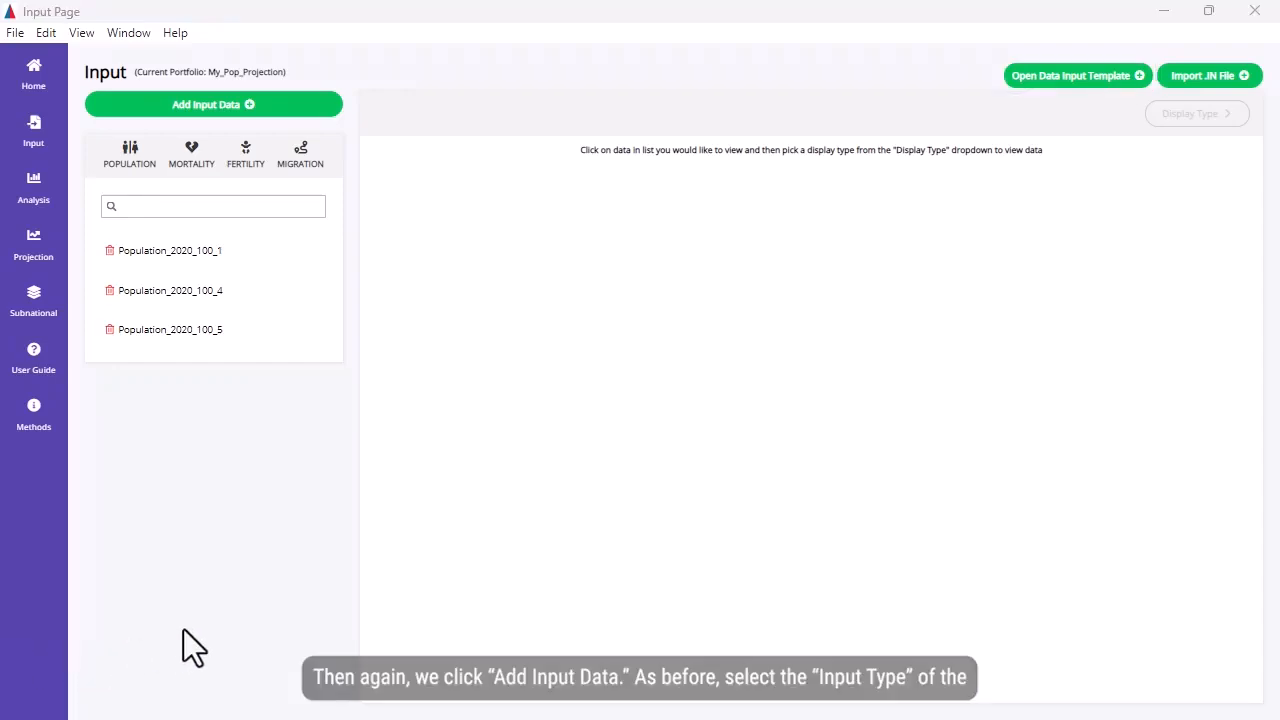
Start a new data input and set its demographic data type to Age-specific Mortality Rate (Mx).
click(214, 112)
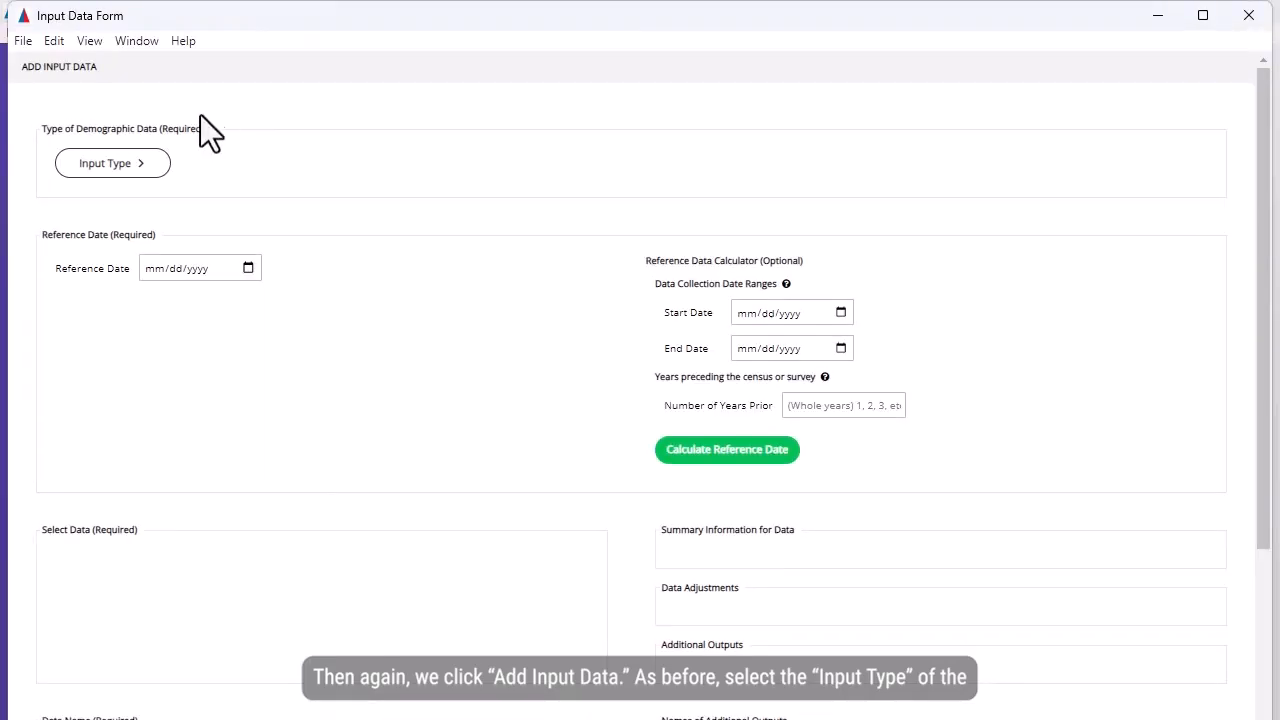
click(141, 163)
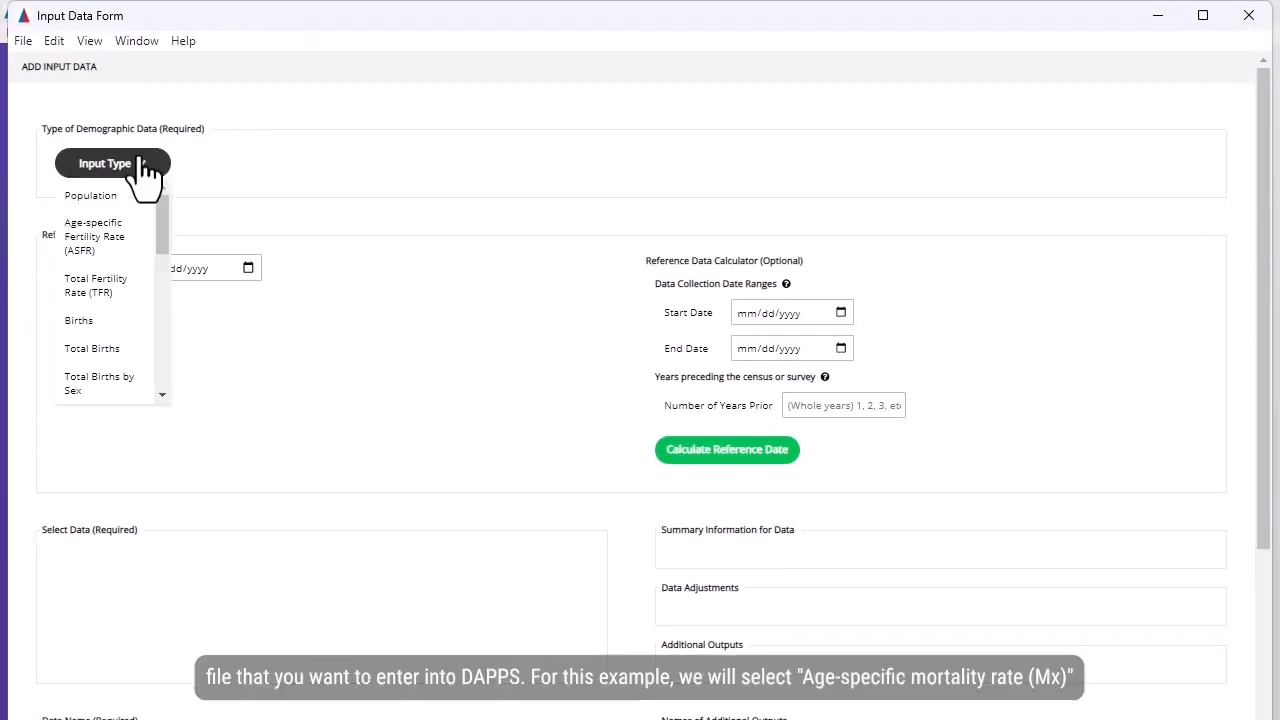
scroll(130, 225, down, 1)
scroll(131, 228, down, 1)
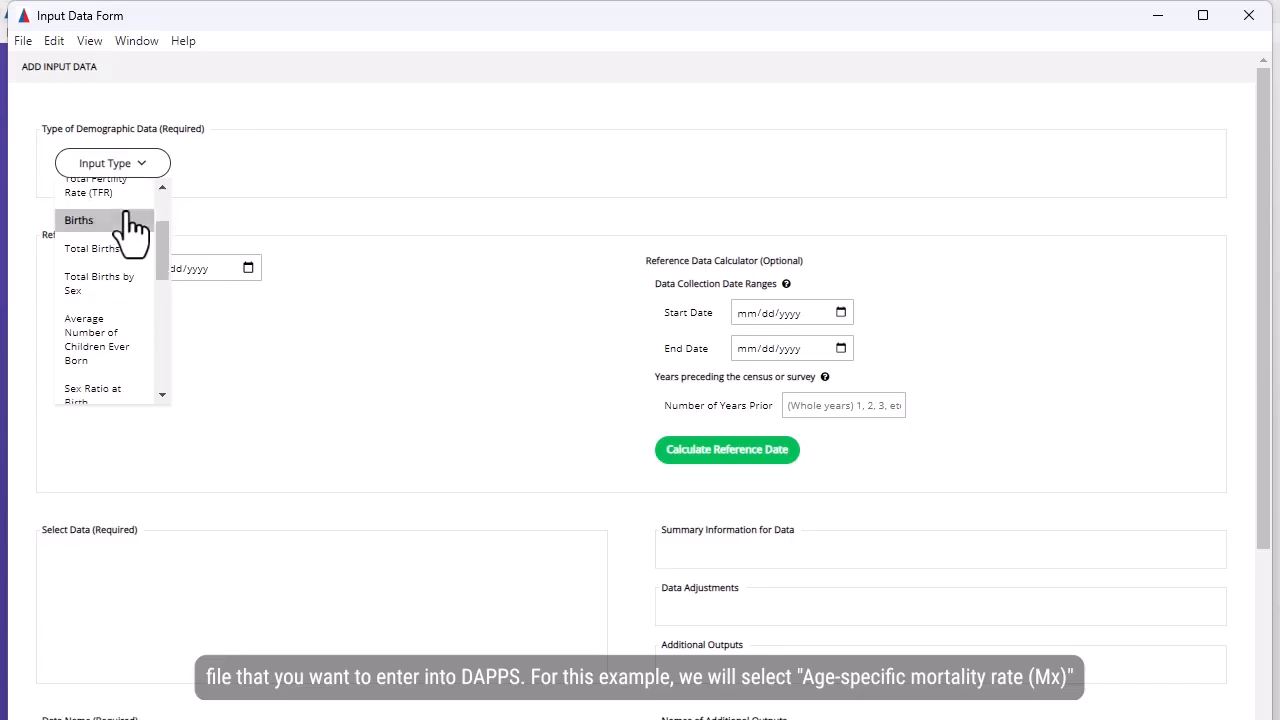
scroll(133, 230, down, 3)
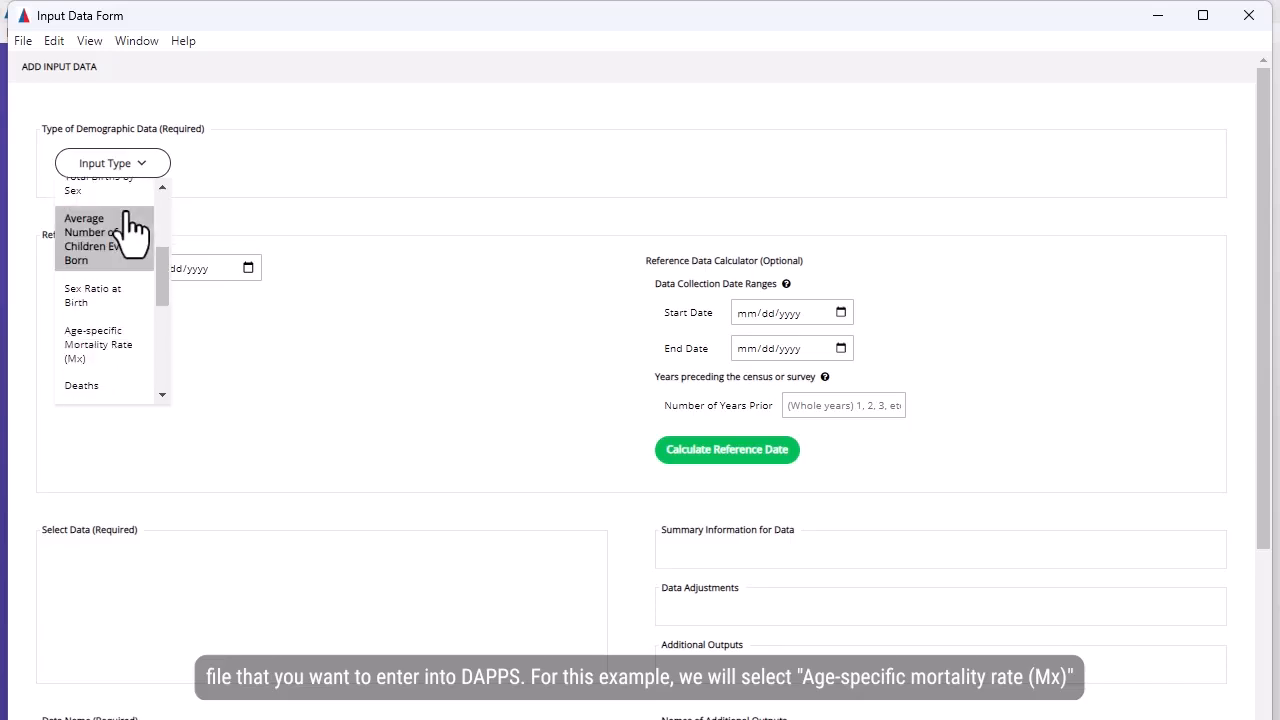
click(122, 350)
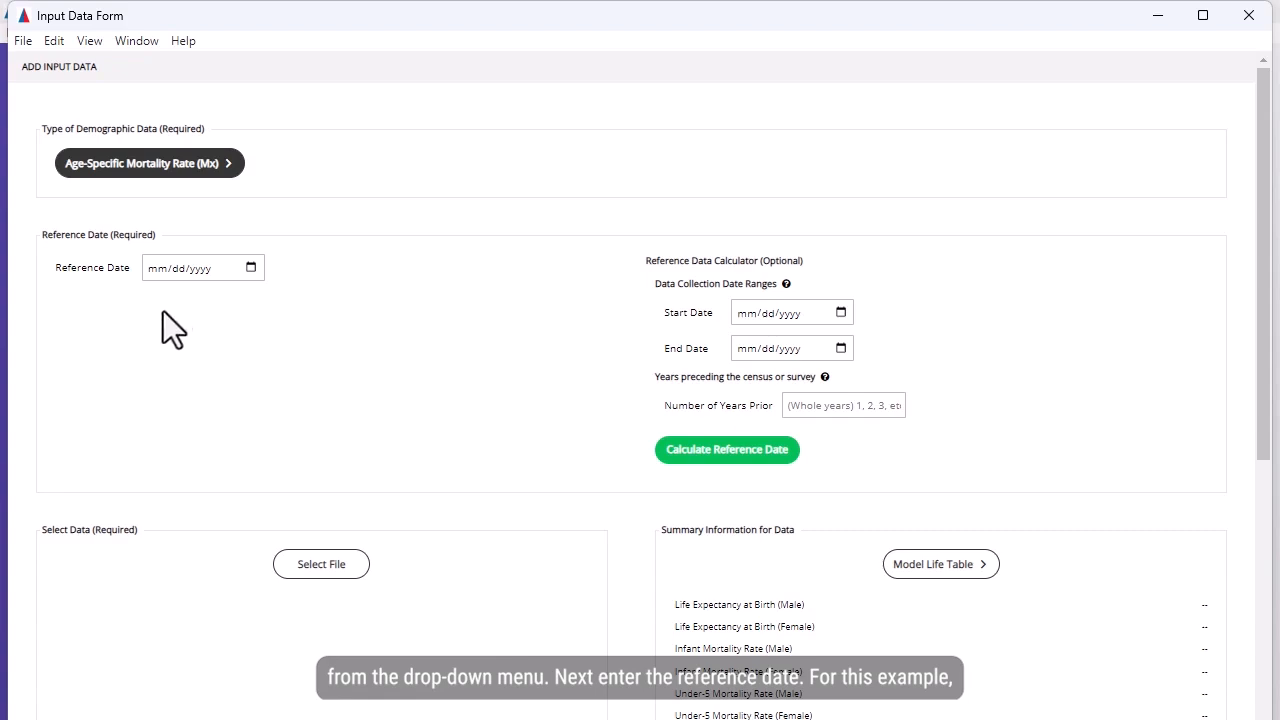
Set the reference date of the mortality input to 01/01/2020.
click(198, 272)
click(158, 275)
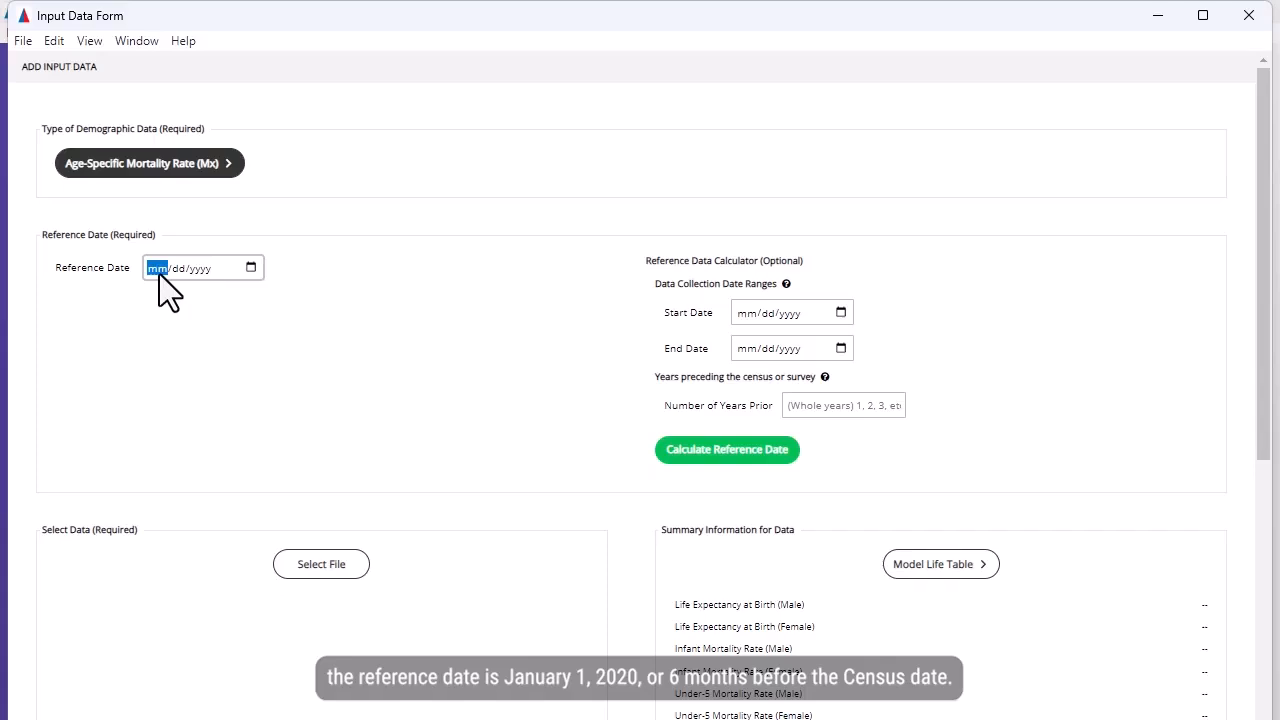
text(01/01/00020)
click(351, 314)
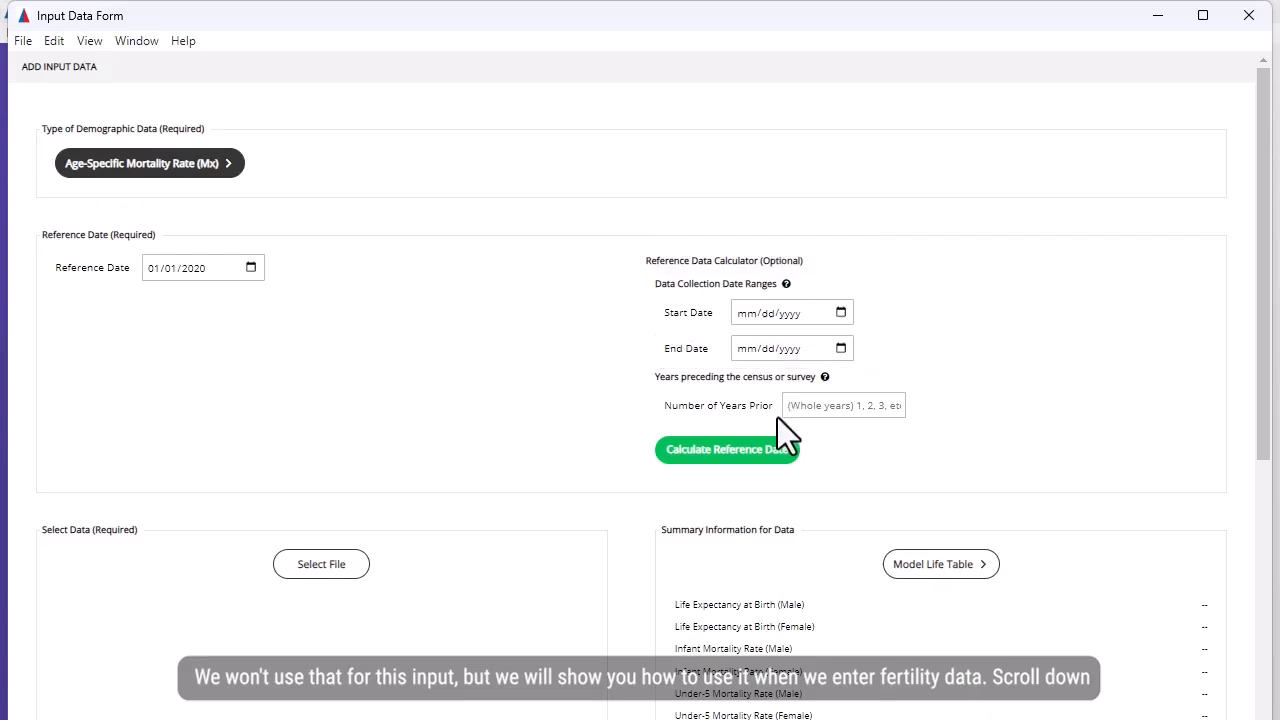
Load nMx_2020_Poplandia.xlsx from the Desktop as the mortality data file.
scroll(759, 425, down, 2)
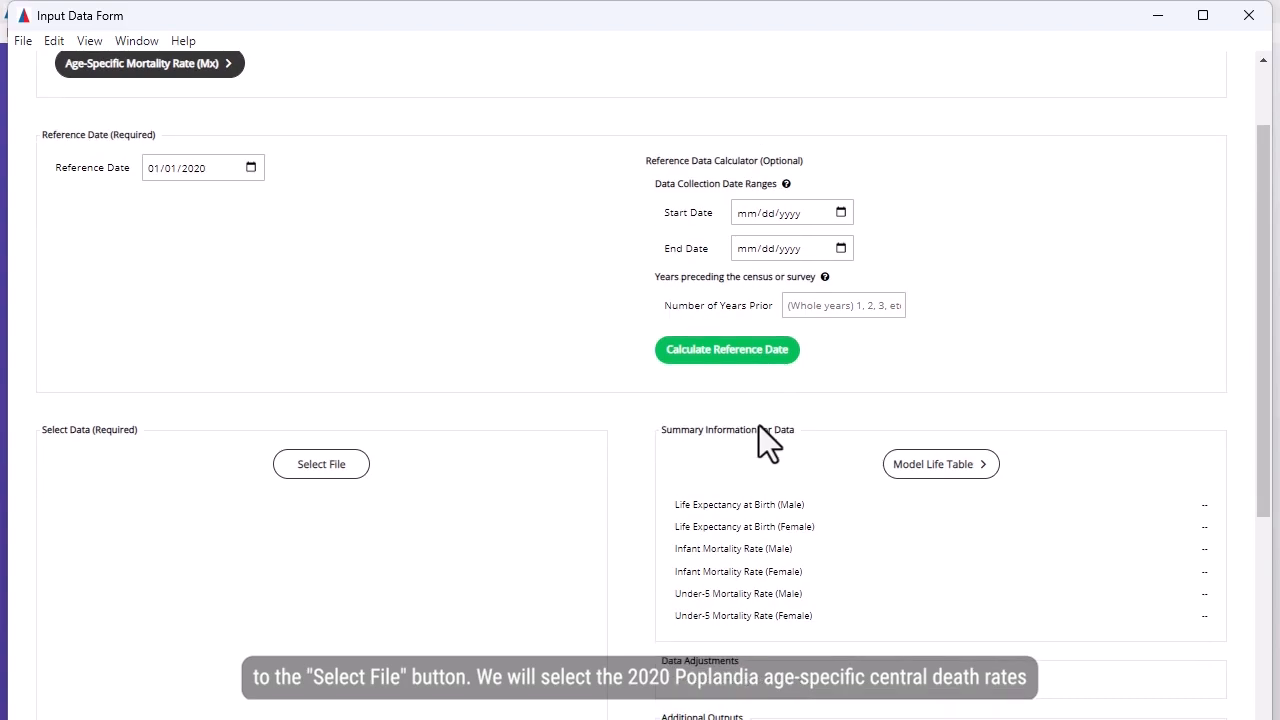
scroll(759, 425, down, 1)
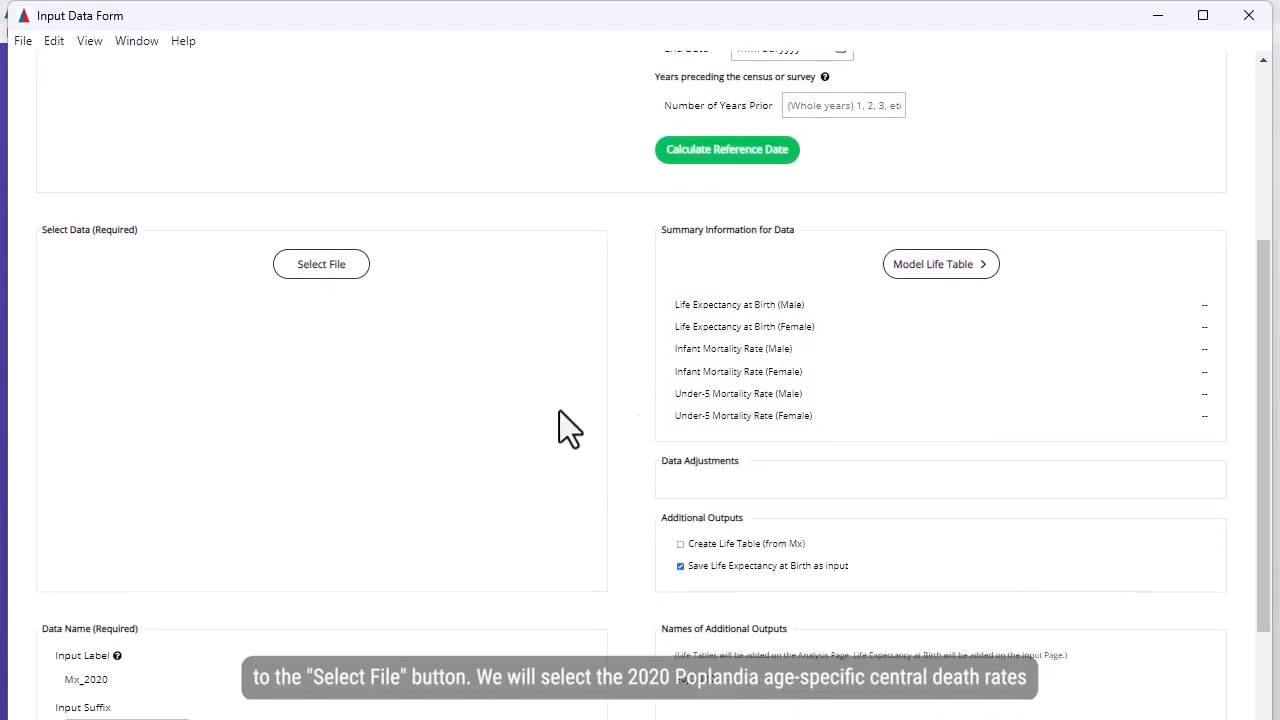
click(322, 264)
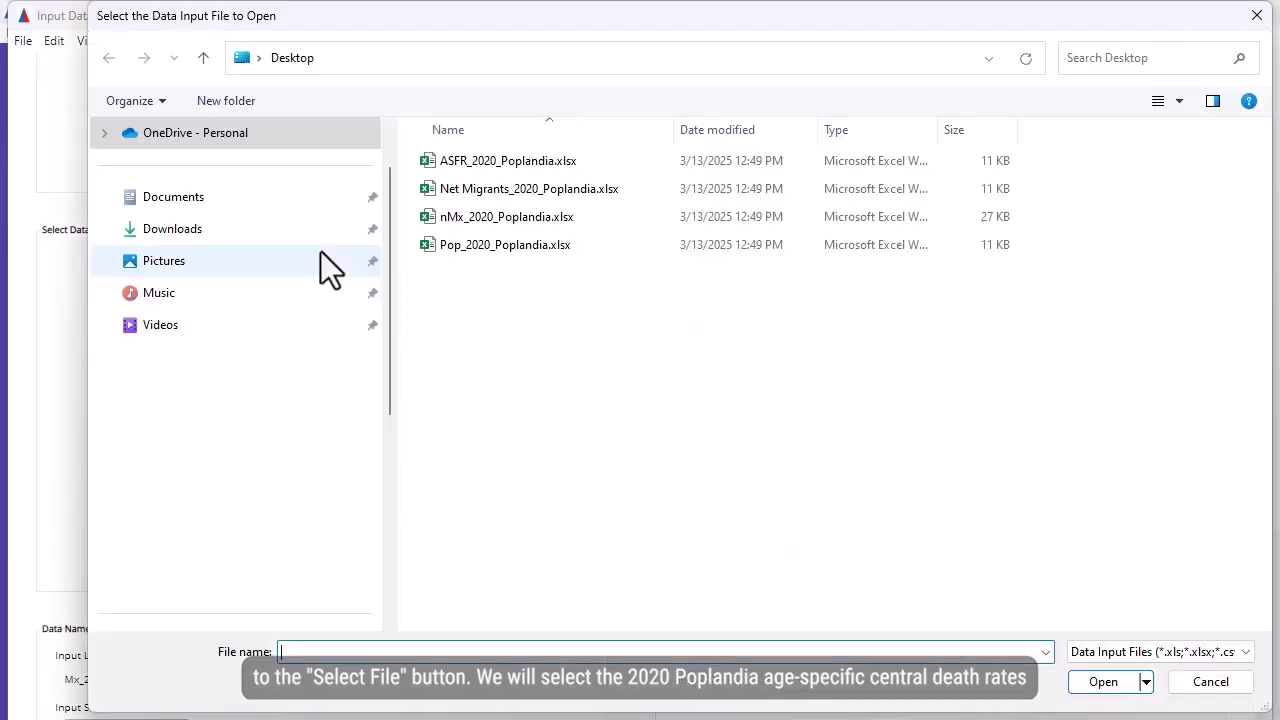
click(515, 217)
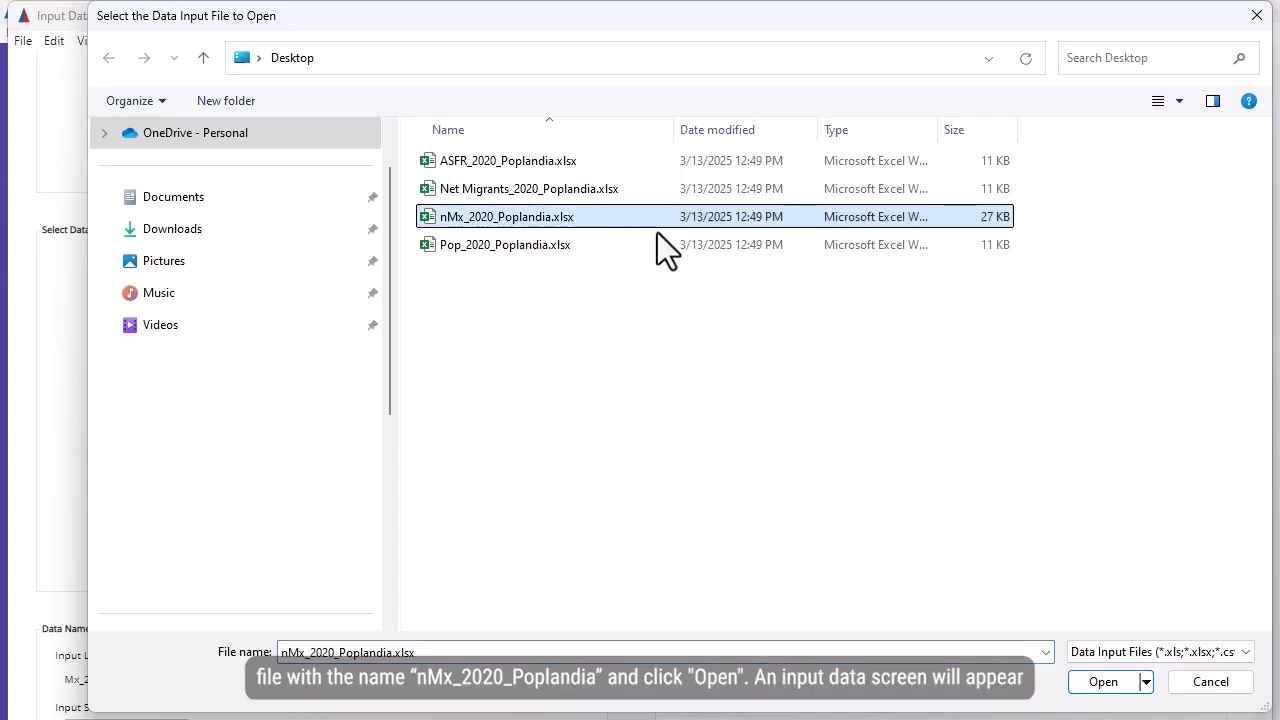
click(1118, 688)
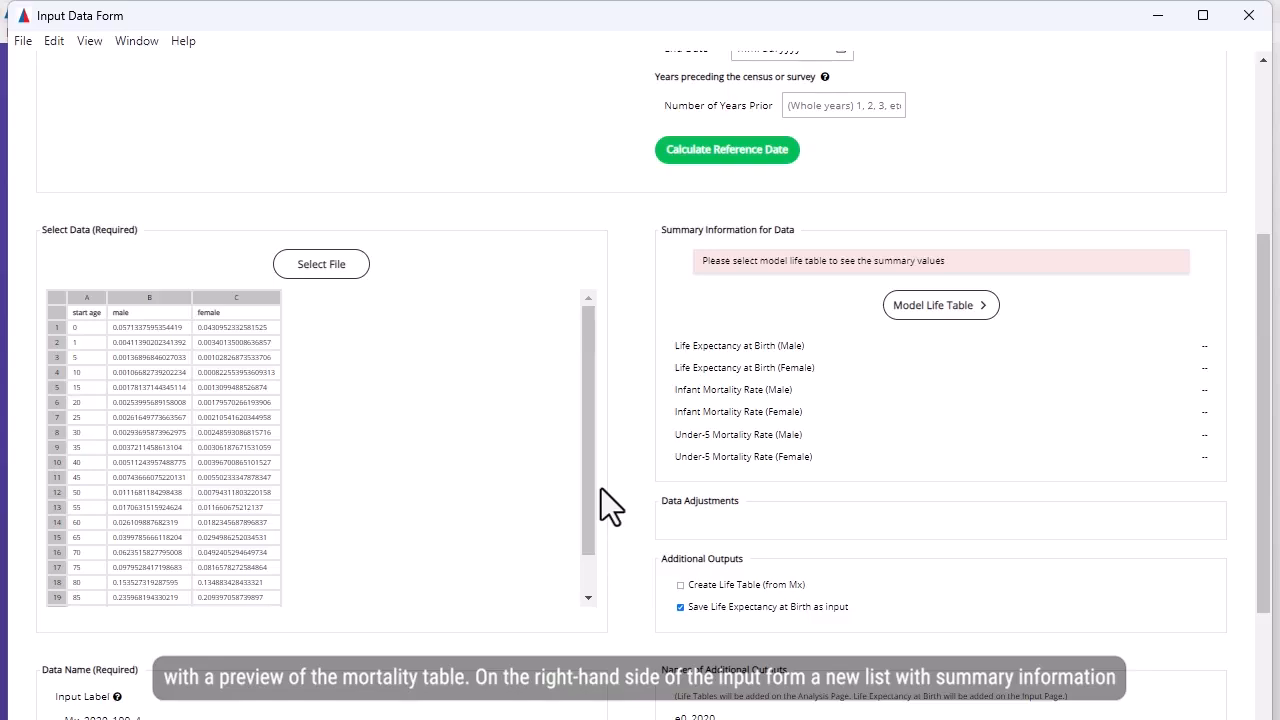
Choose CDWest as the model life table and import the mortality data with the default additional outputs.
scroll(601, 488, down, 2)
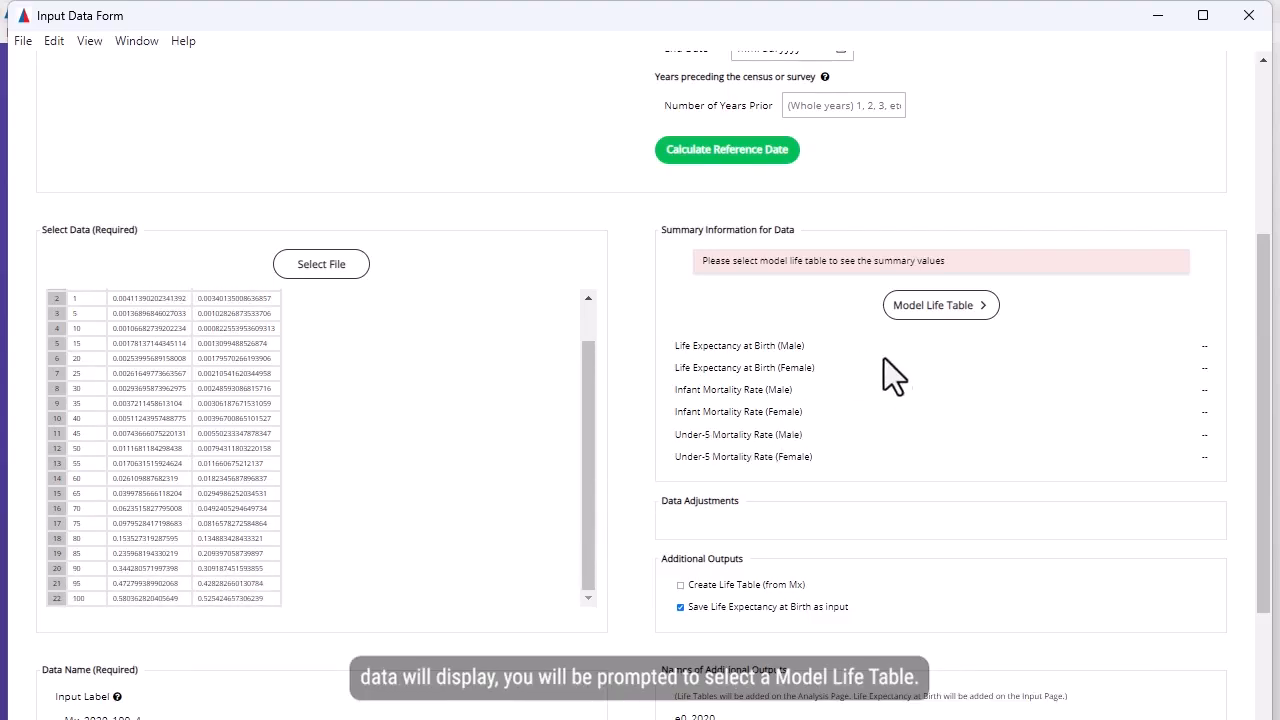
click(966, 308)
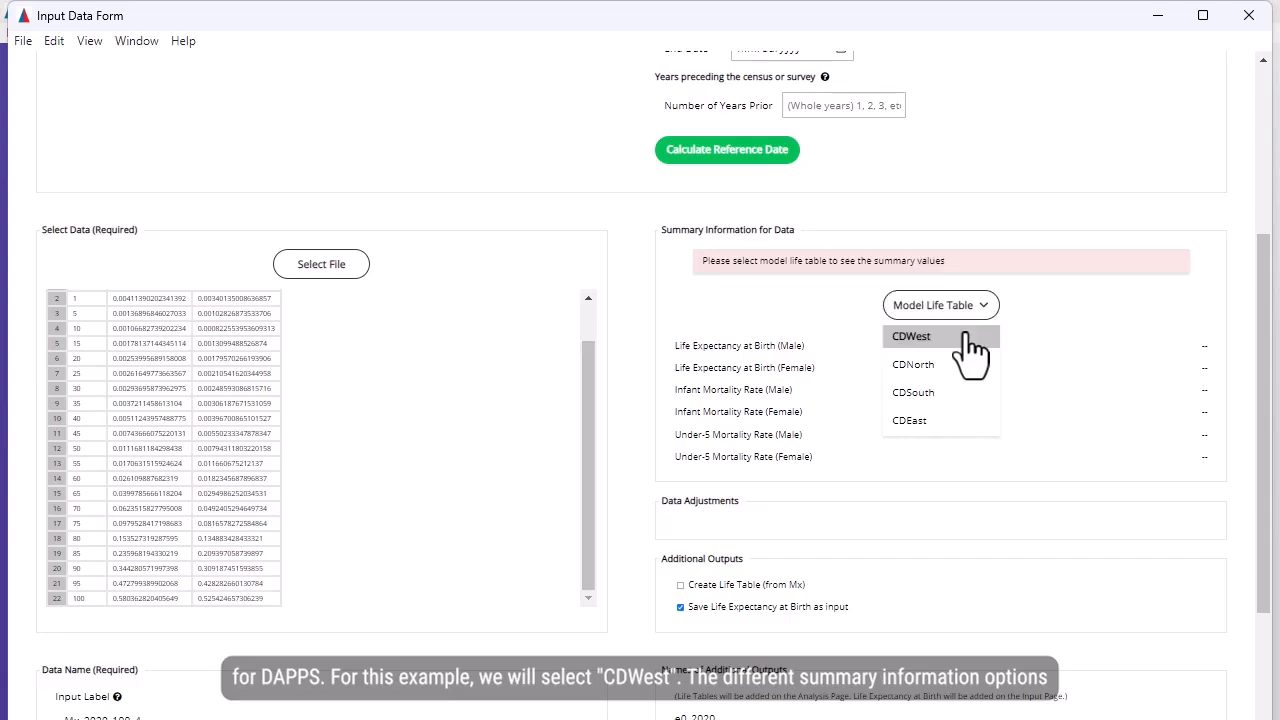
click(965, 336)
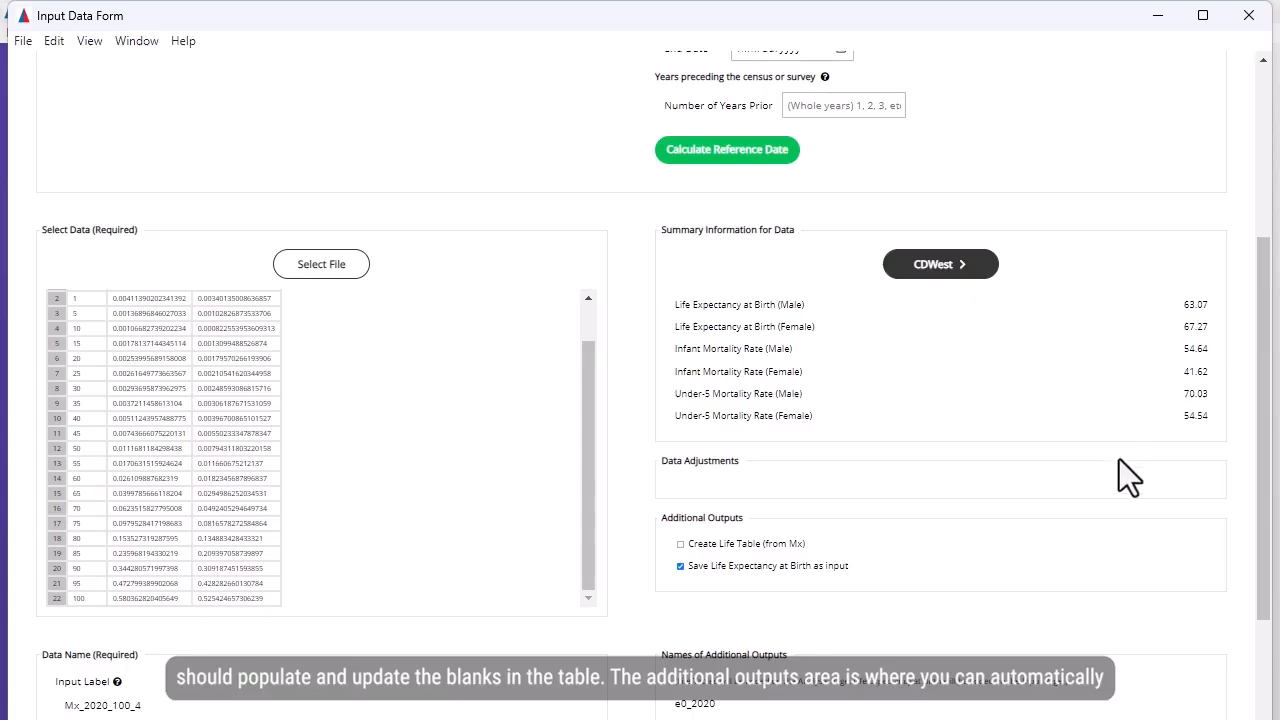
scroll(1118, 473, down, 3)
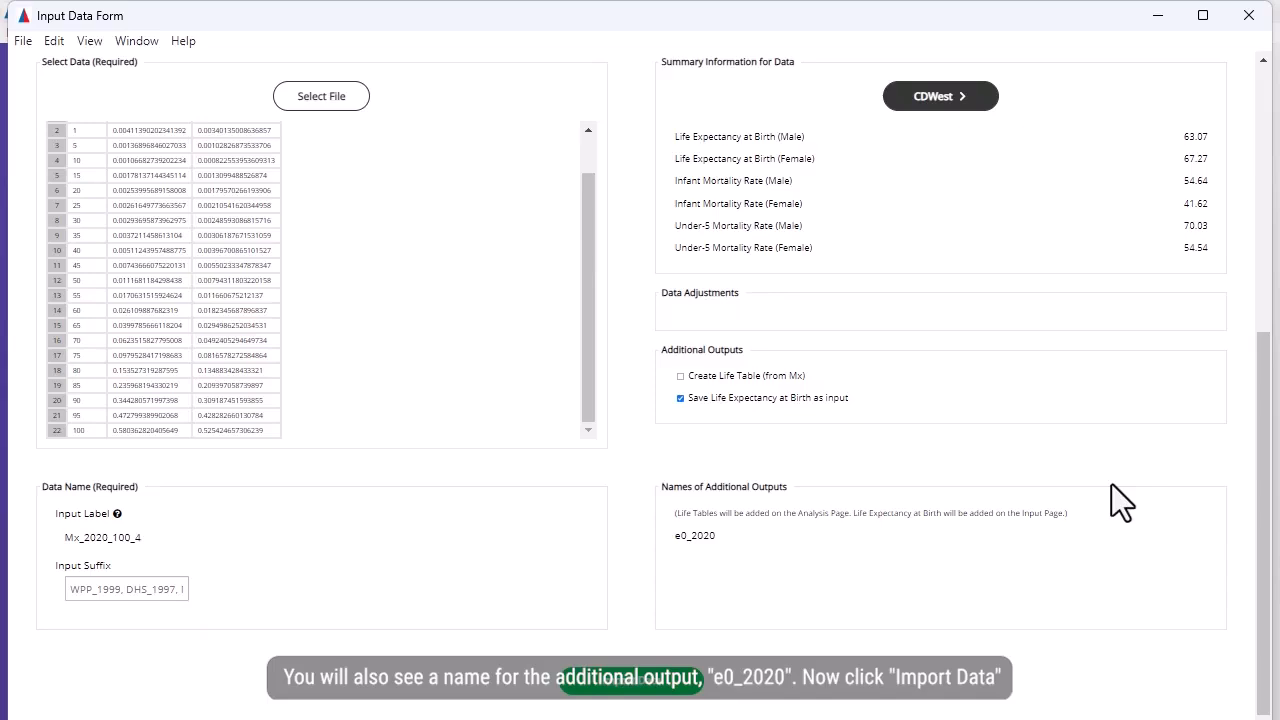
click(632, 688)
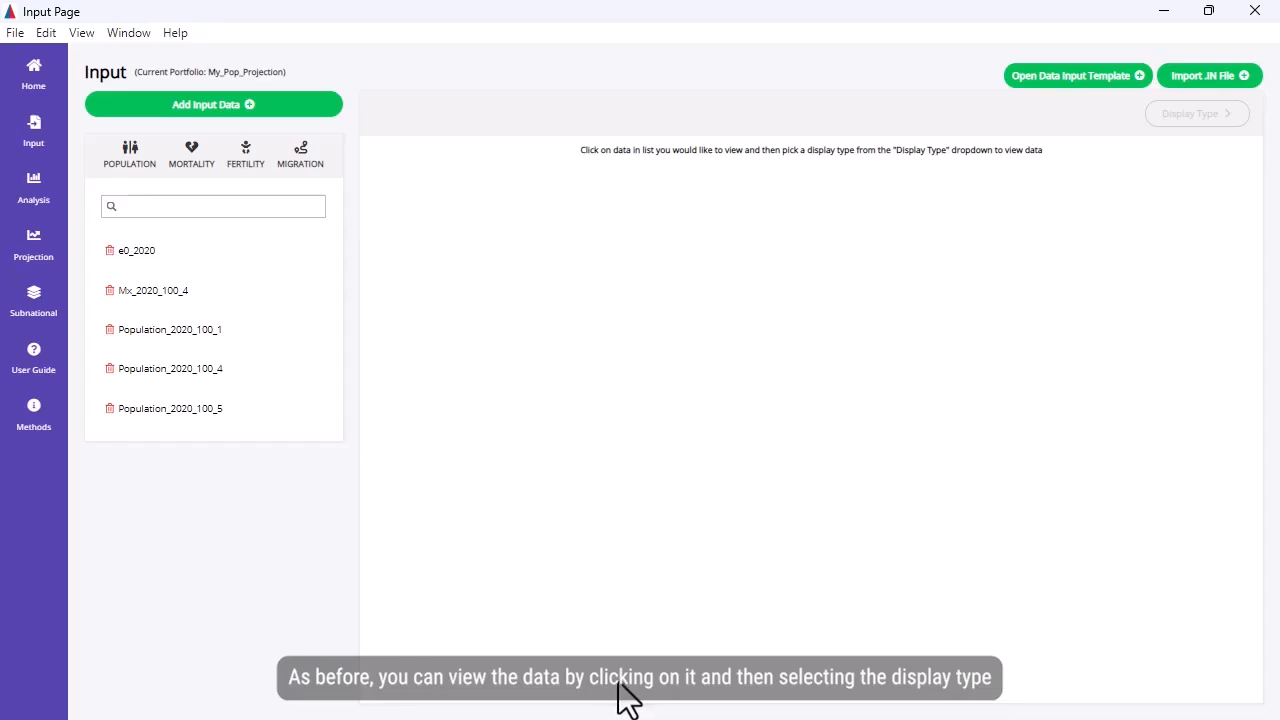
Display the Mx_2020_100_4 data as a line graph and view the e0_2020 table.
click(168, 292)
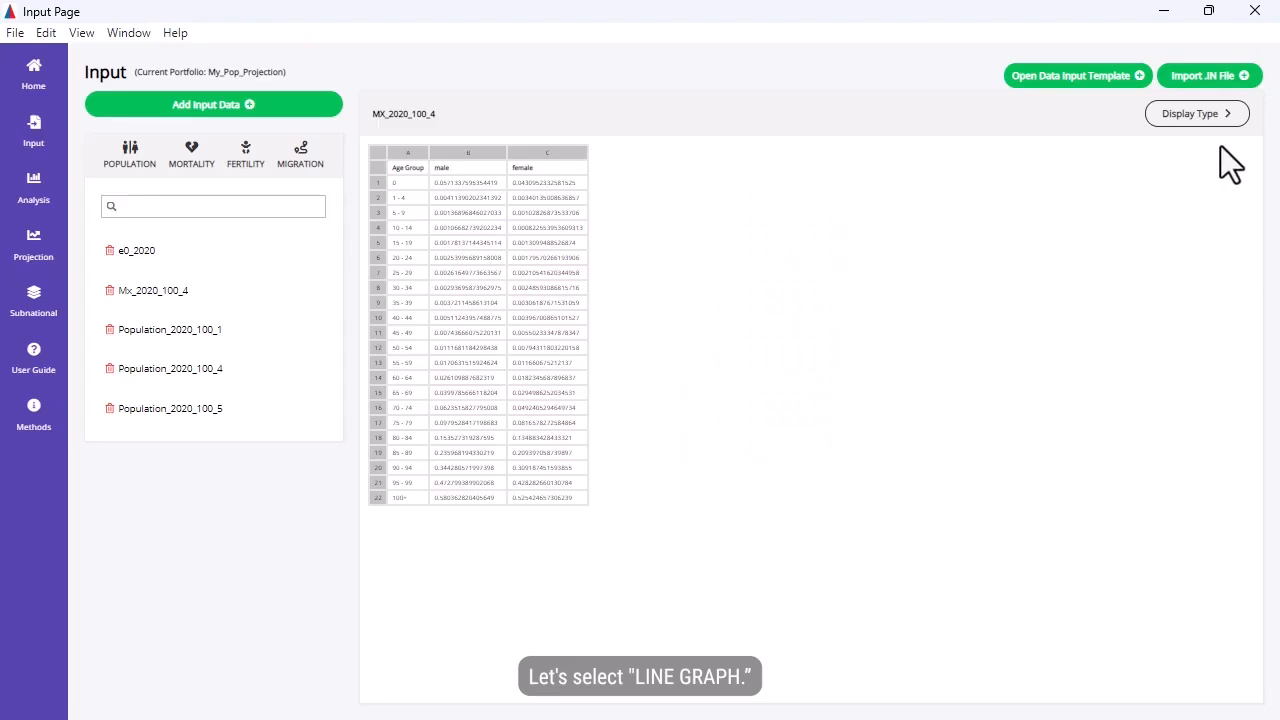
click(1220, 116)
click(1182, 166)
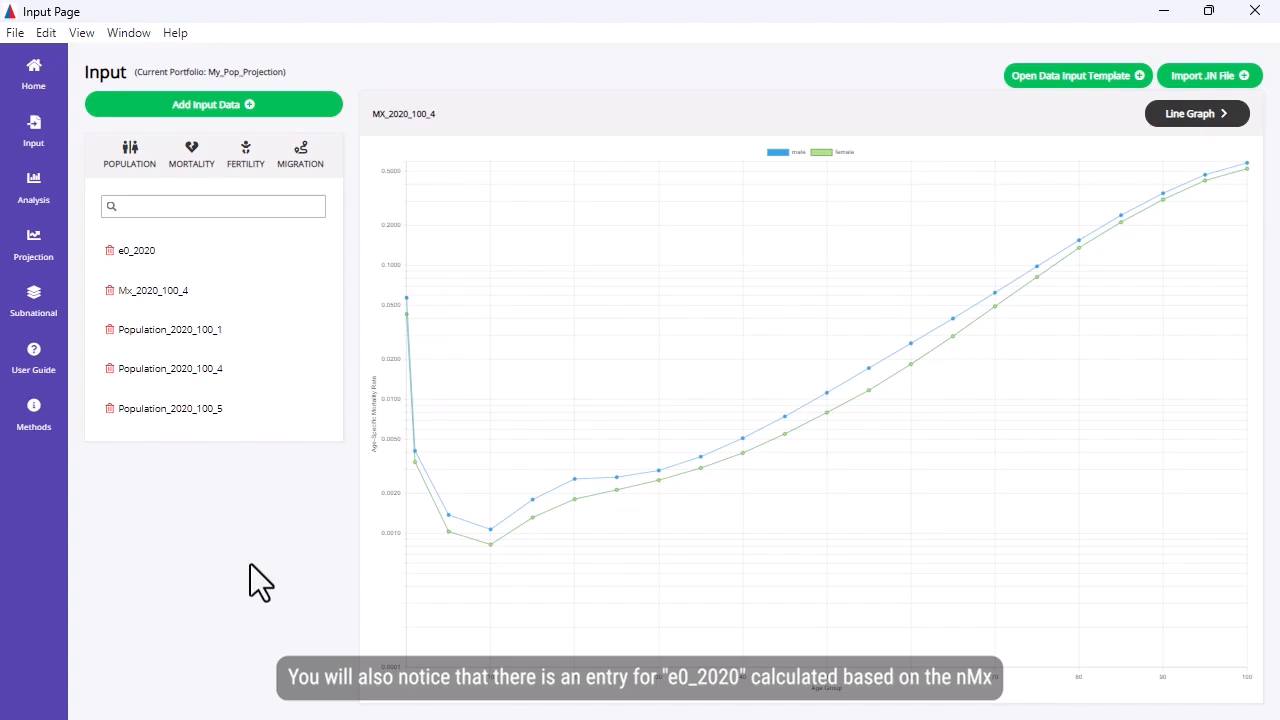
click(137, 251)
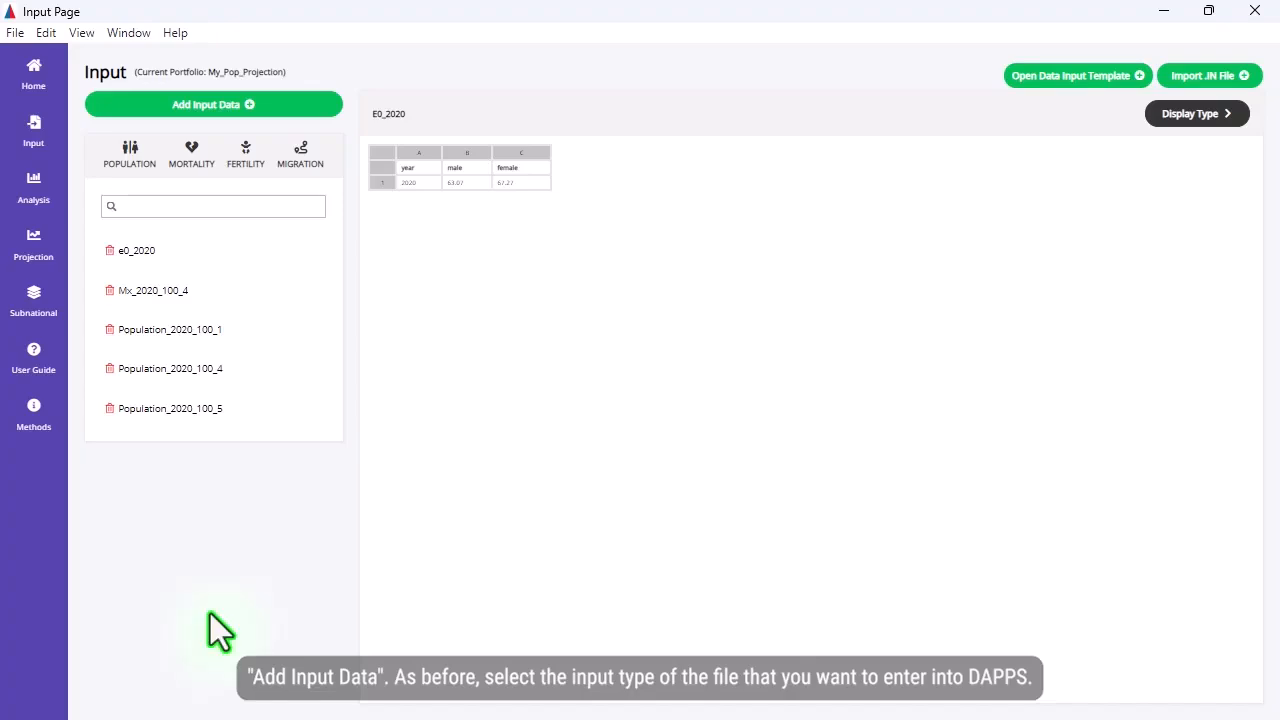
Start a new data input and set its demographic data type to Age-specific Fertility Rate (ASFR).
click(243, 104)
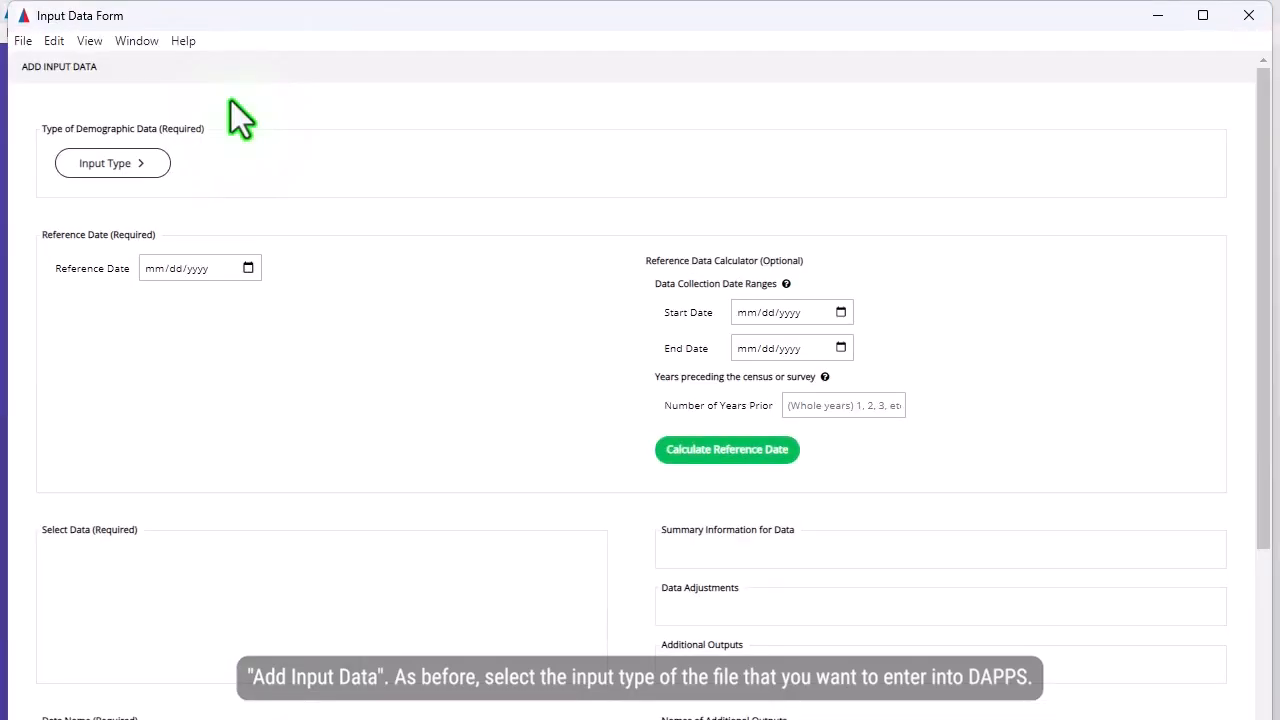
click(117, 162)
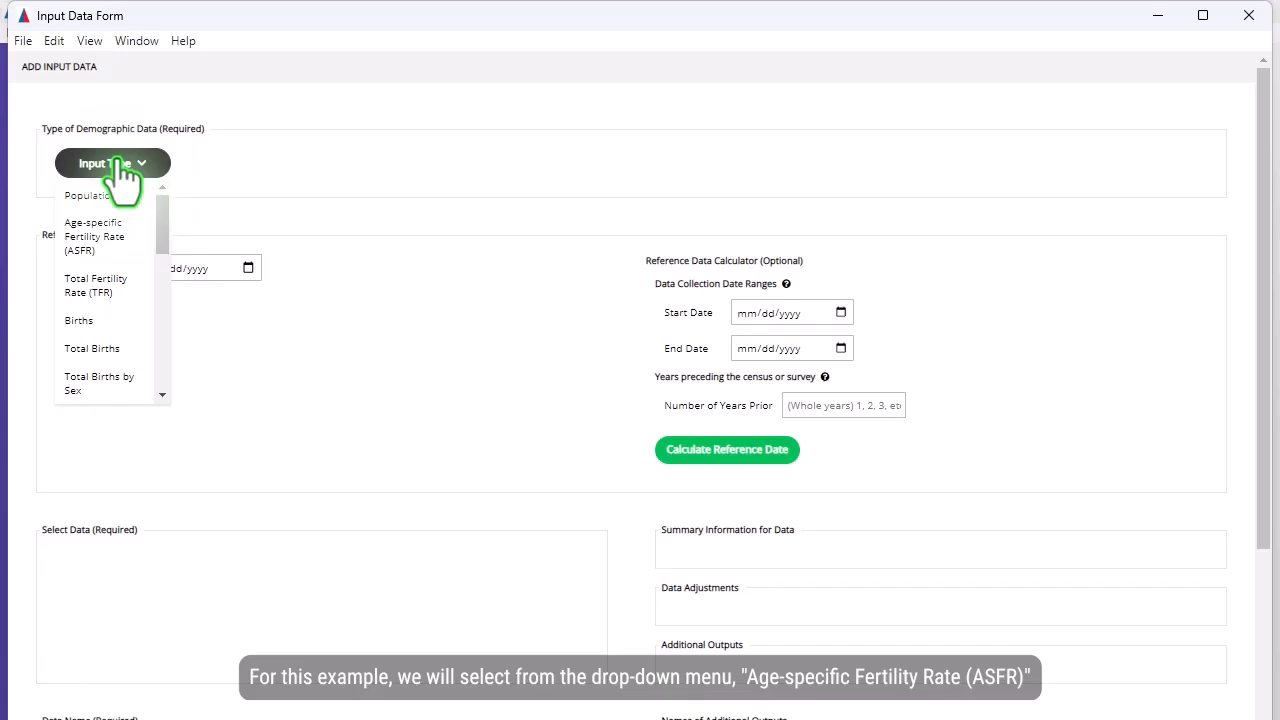
click(117, 238)
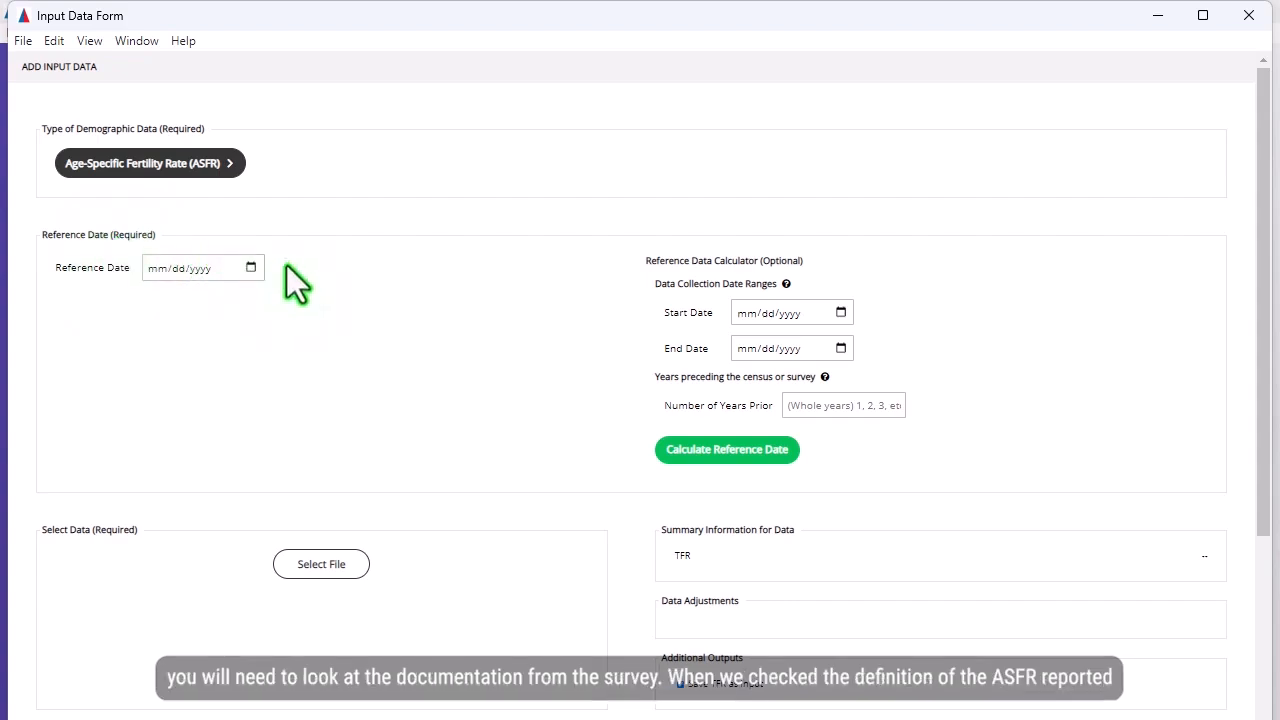
Calculate the fertility reference date from a data collection range of 06/01/2020 to 08/01/2020 and 3 years prior.
click(745, 315)
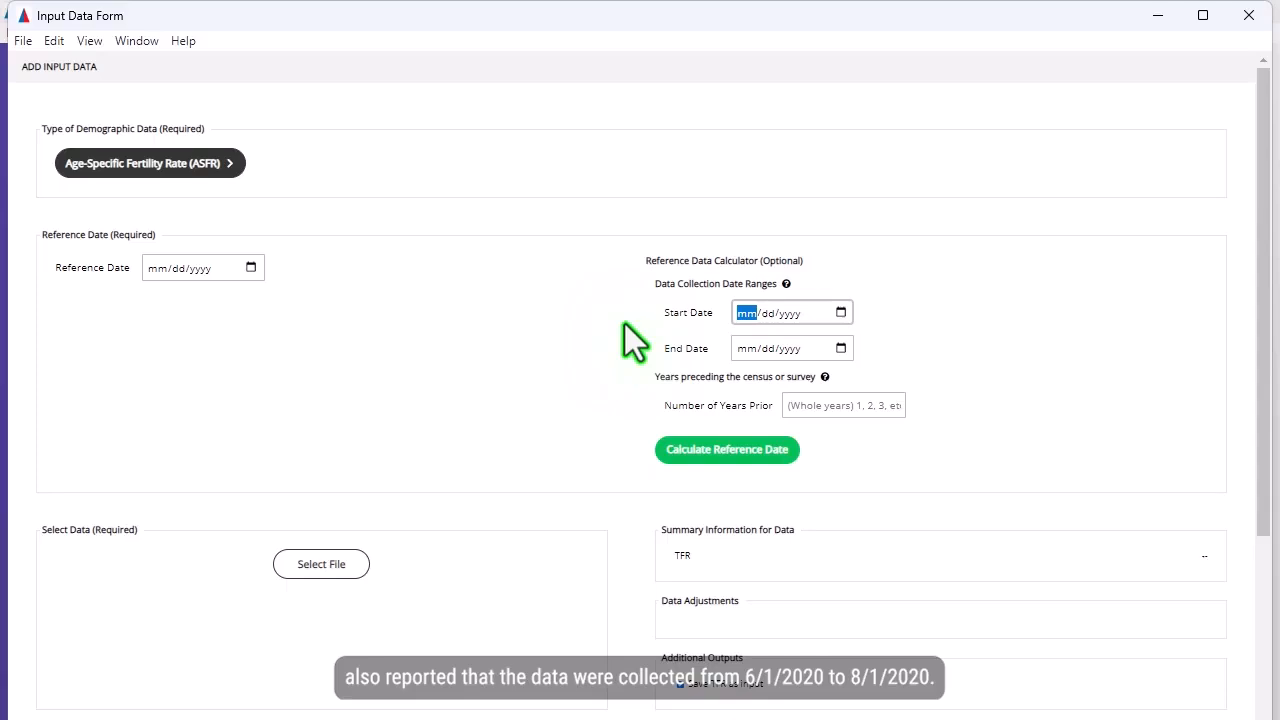
text(06/01/20)
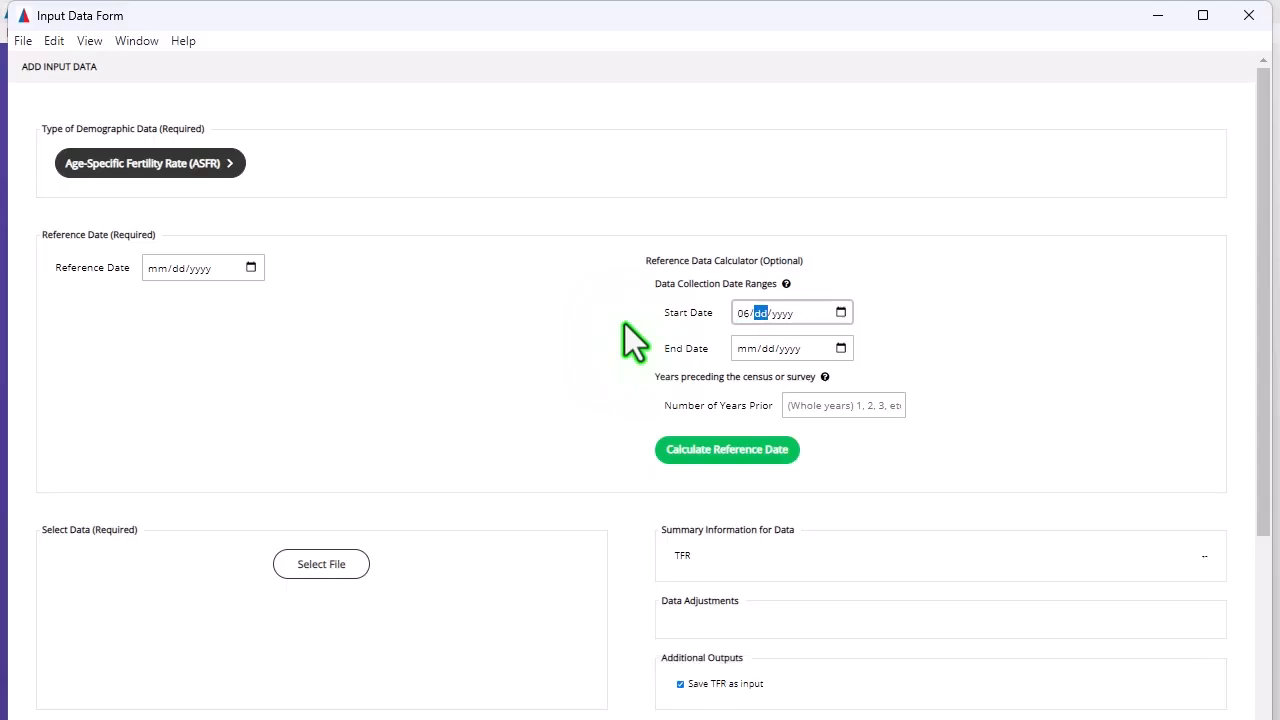
text(20)
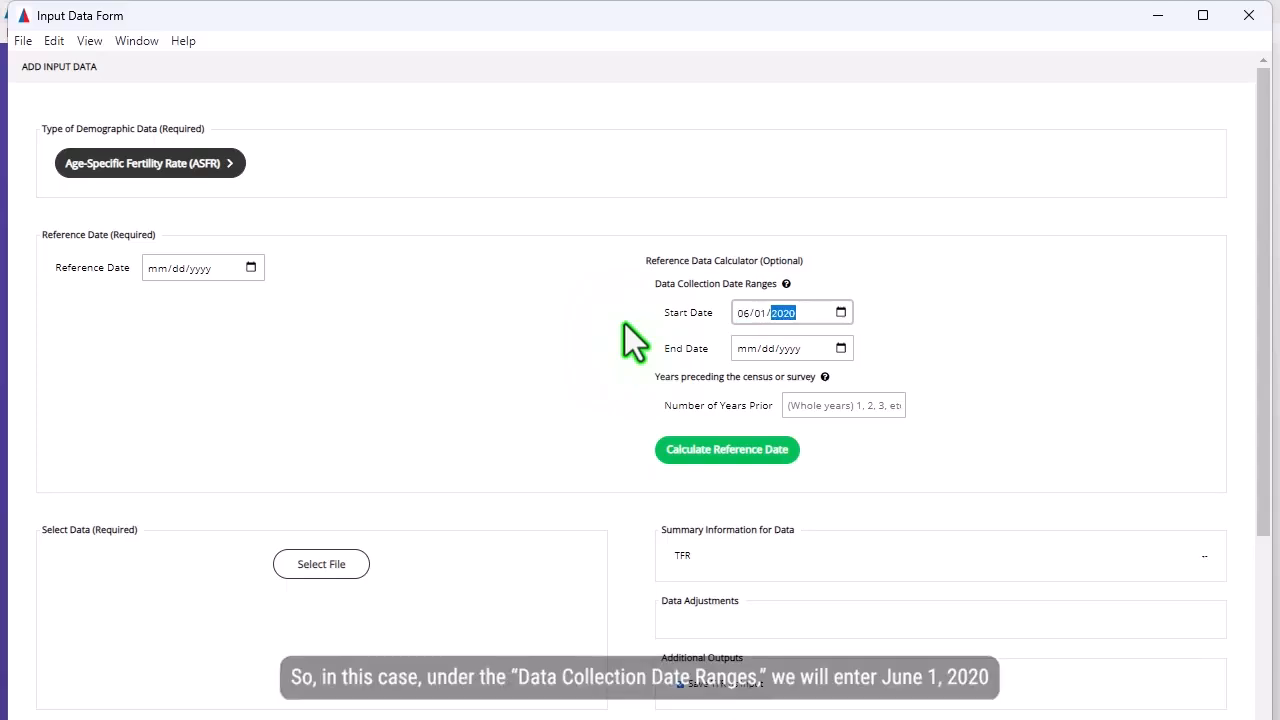
key(Tab)
text(08/01/00)
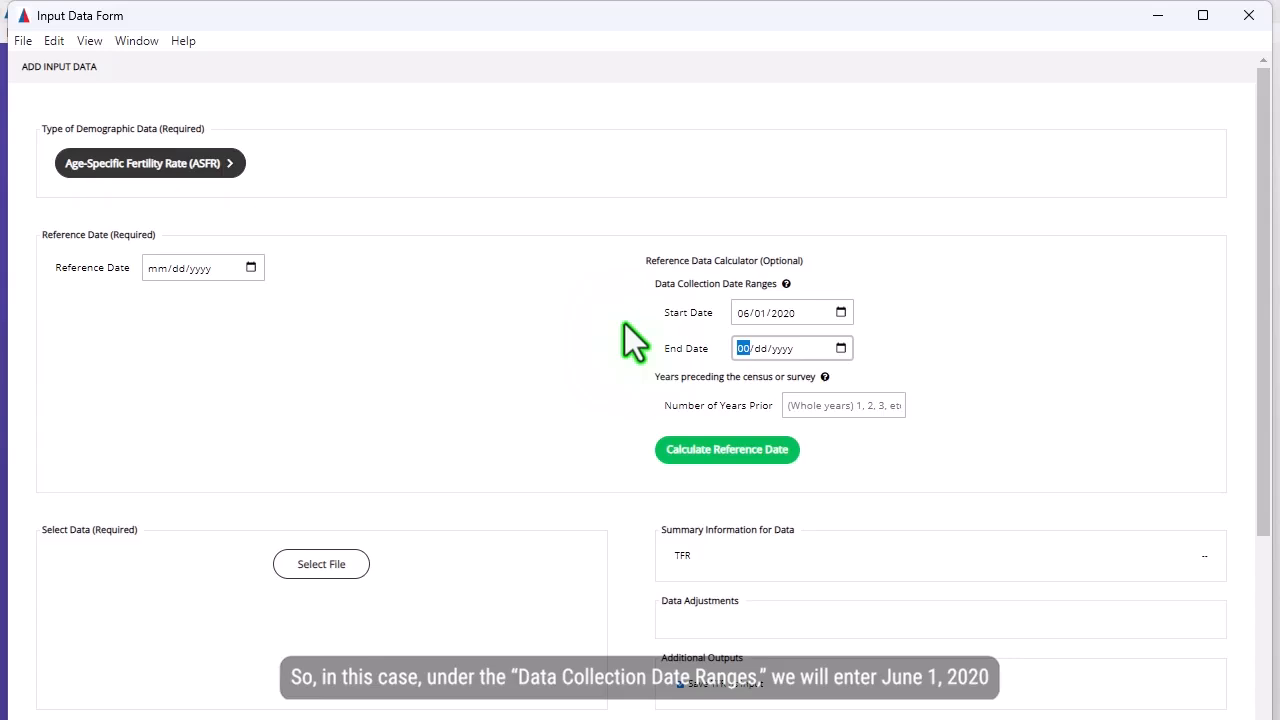
text(2020)
key(Tab)
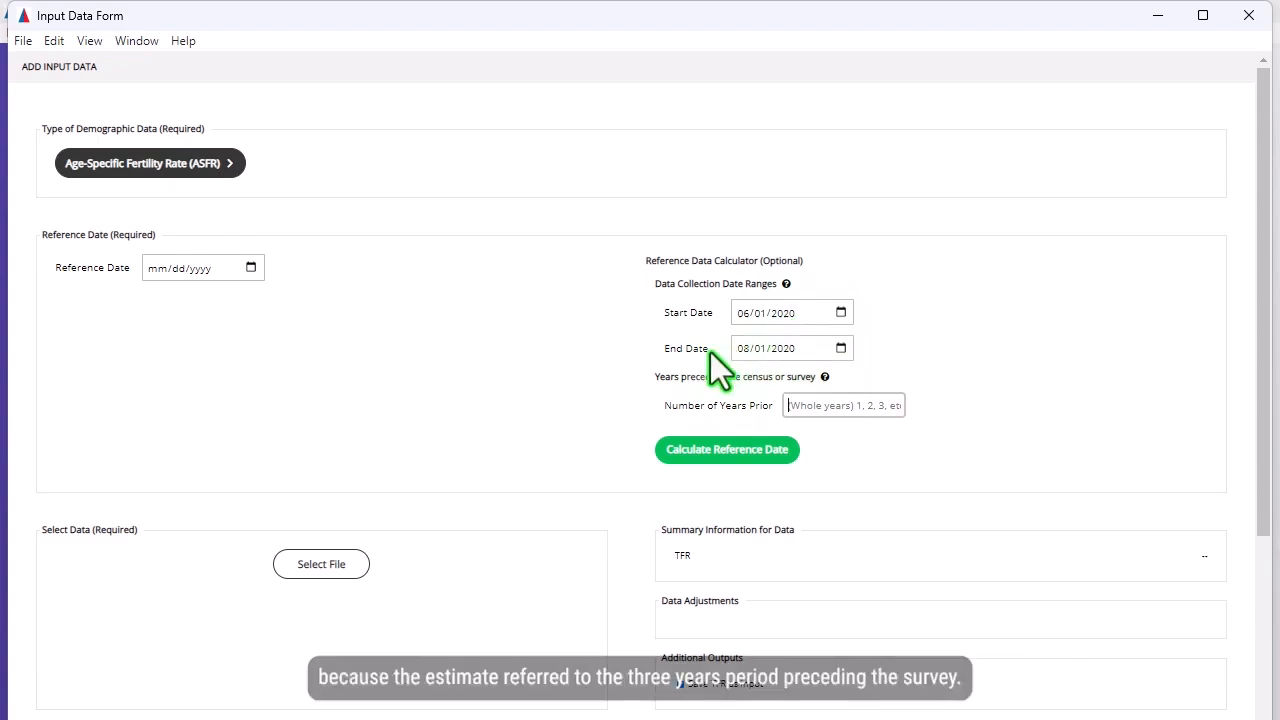
text(3)
click(782, 451)
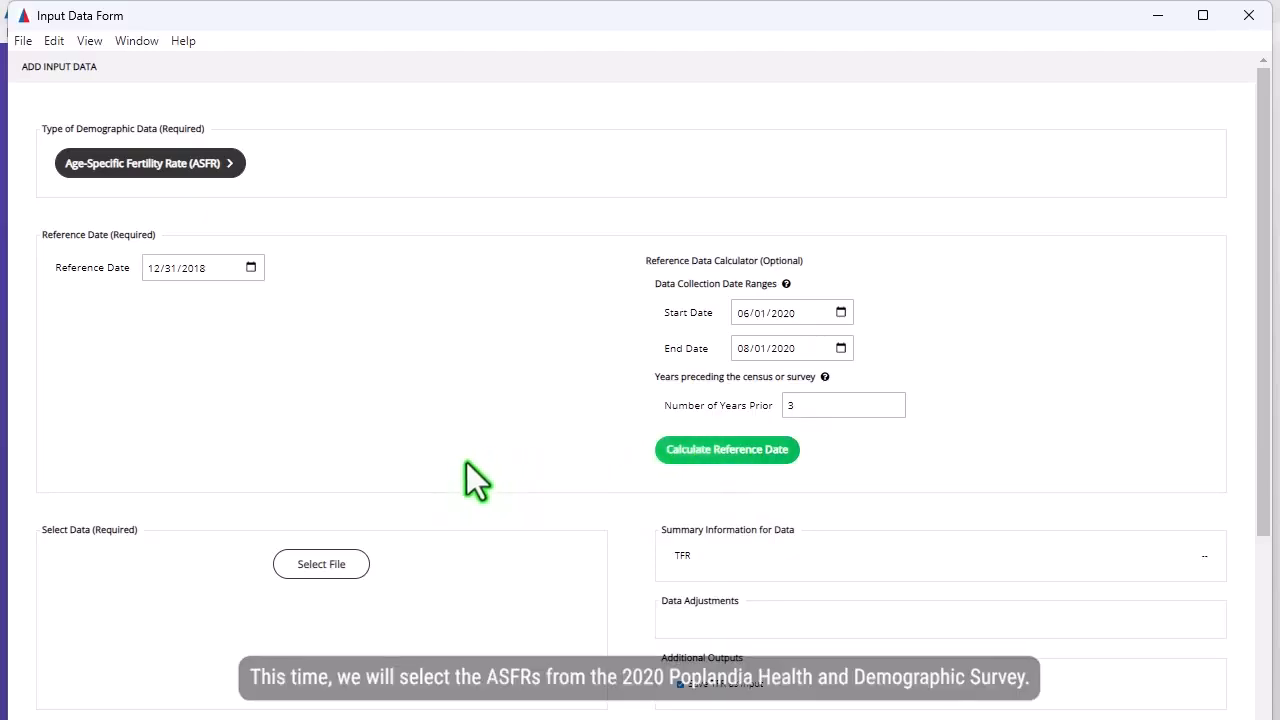
Load ASFR_2020_Poplandia.xlsx from the Desktop as the fertility data file.
scroll(466, 463, down, 1)
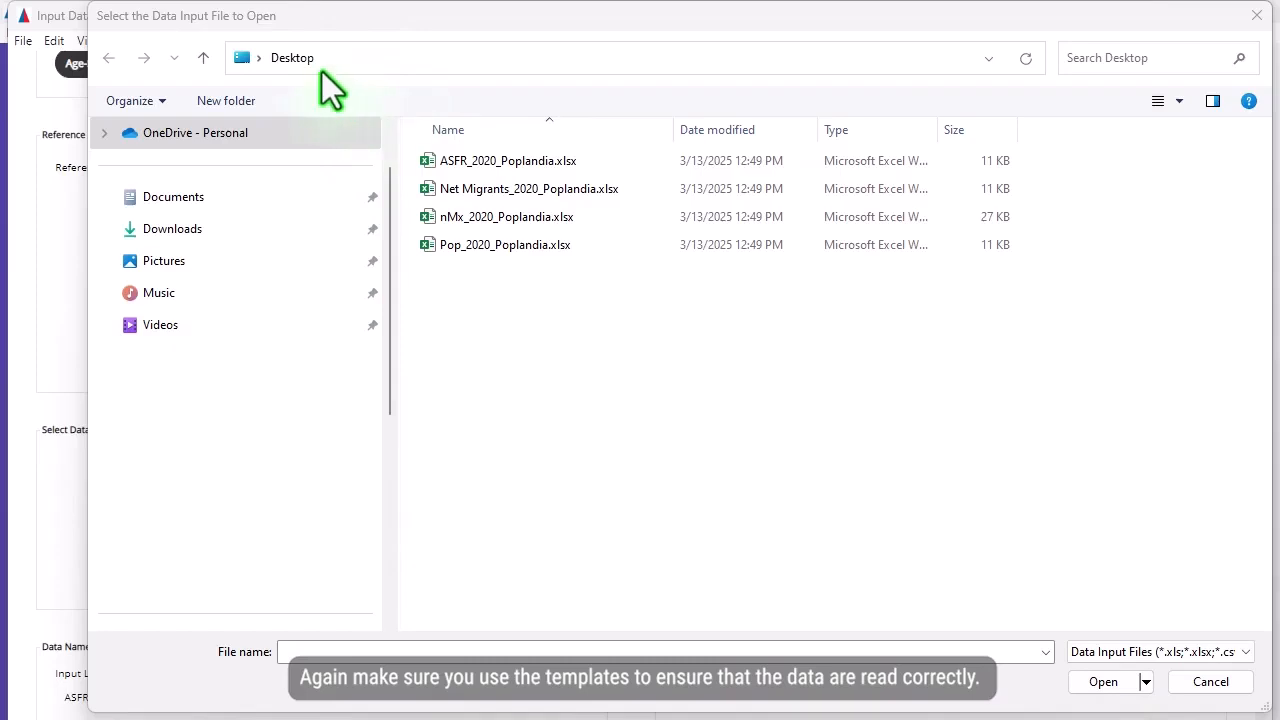
click(619, 160)
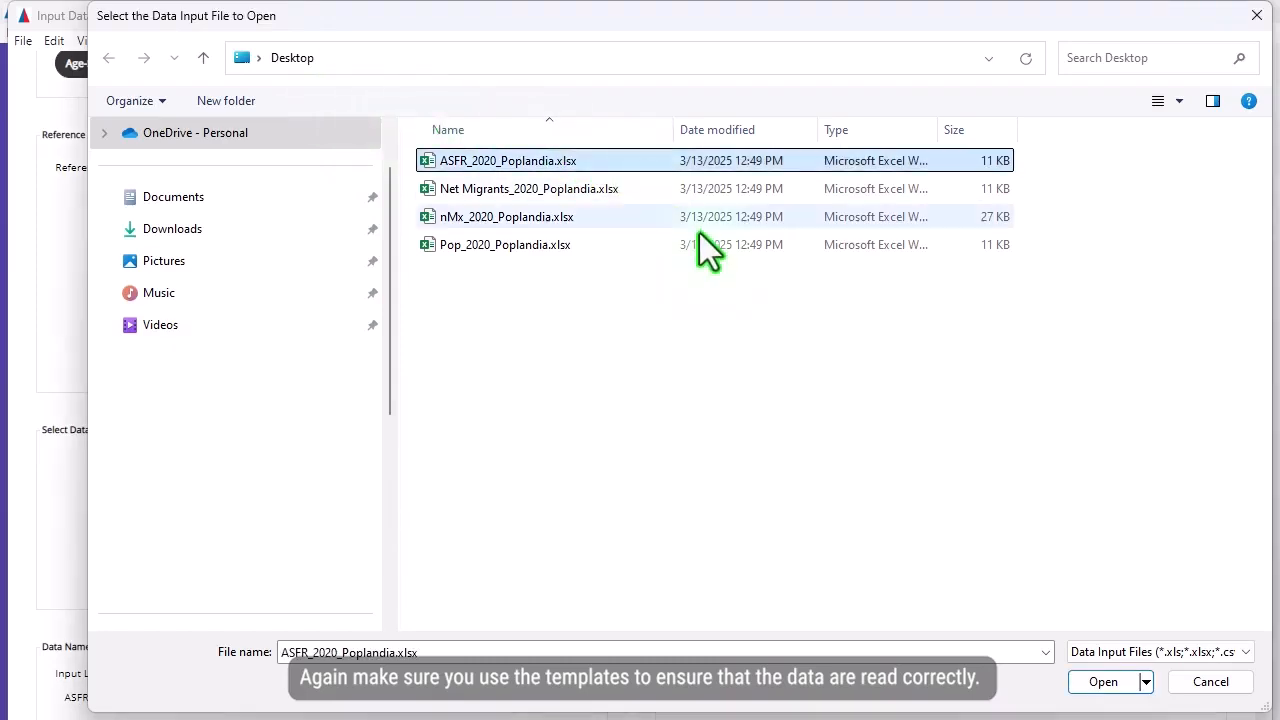
click(1106, 686)
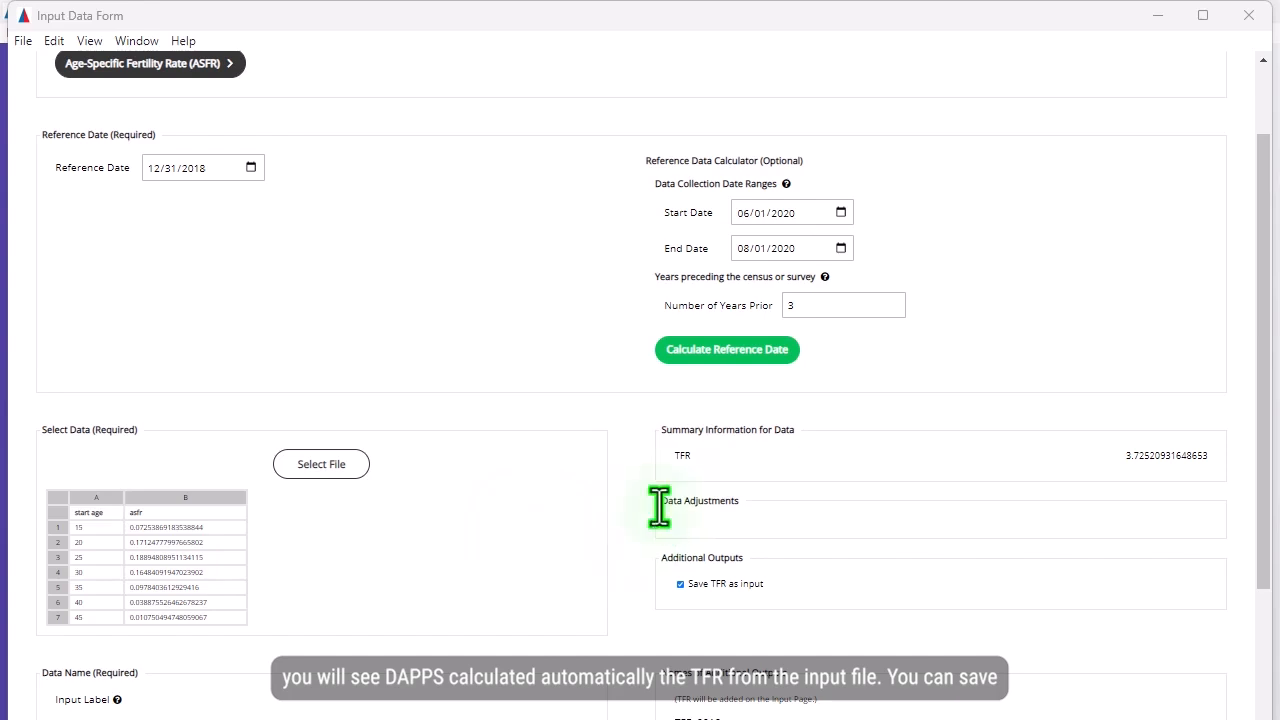
Import the fertility data with TFR saved as an input, and view the ASFR_2018_45 table.
scroll(660, 505, down, 1)
scroll(630, 512, down, 1)
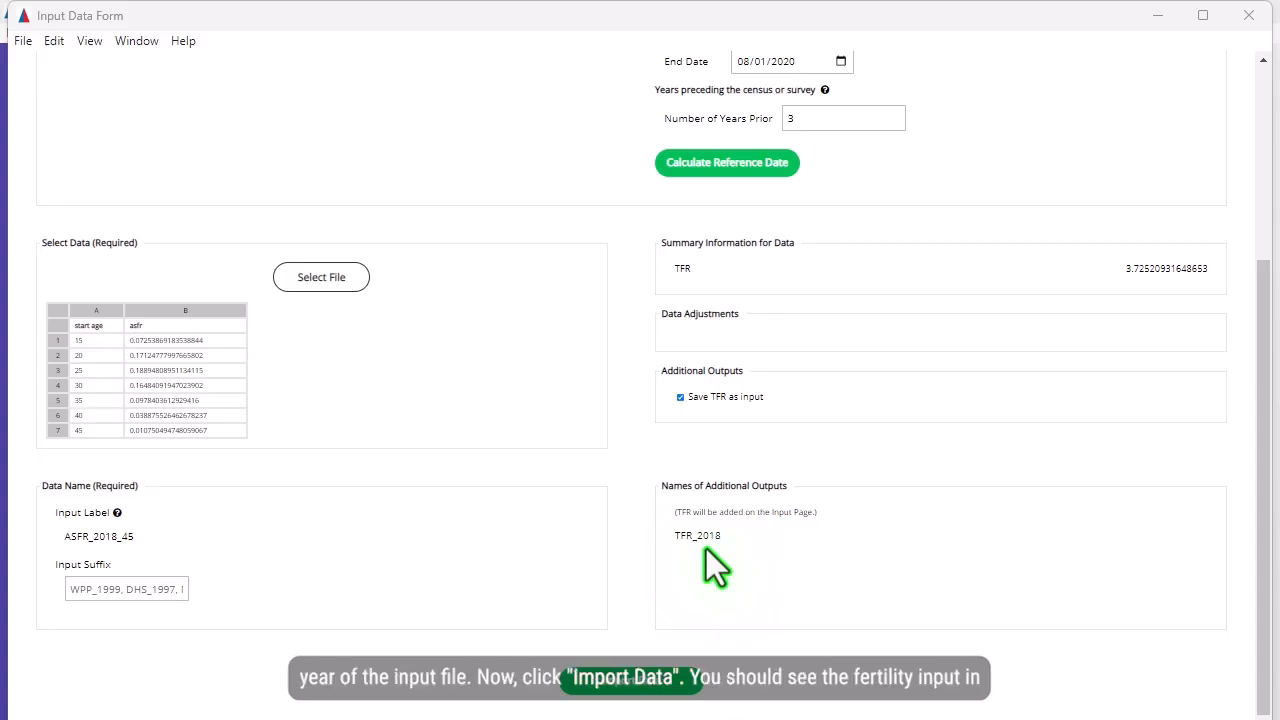
click(638, 704)
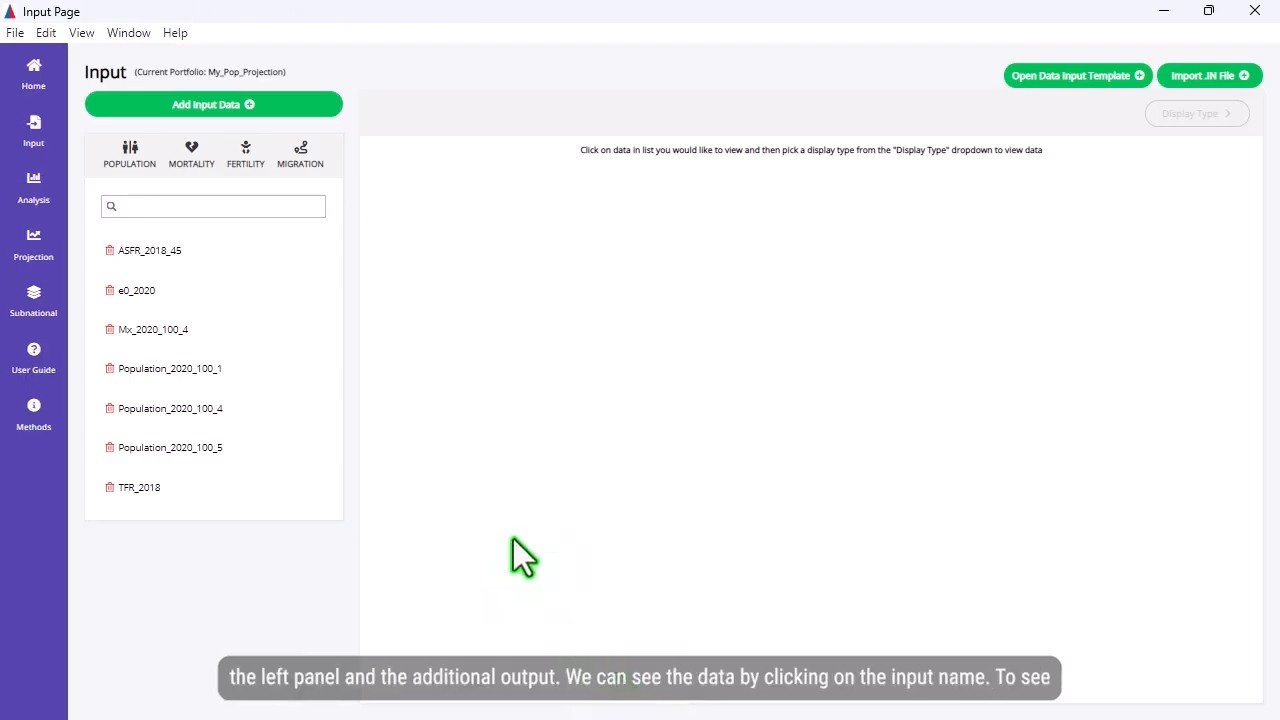
click(157, 250)
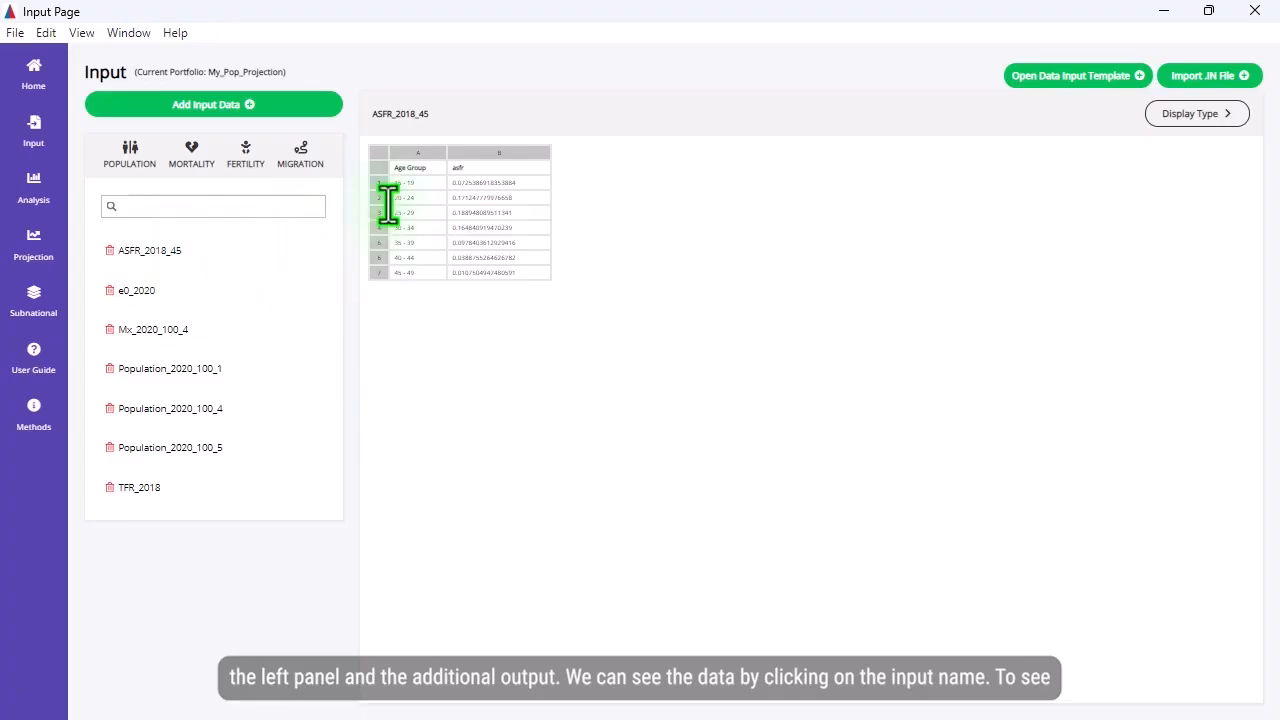
Display the ASFR_2018_45 fertility data as a line graph.
click(1219, 113)
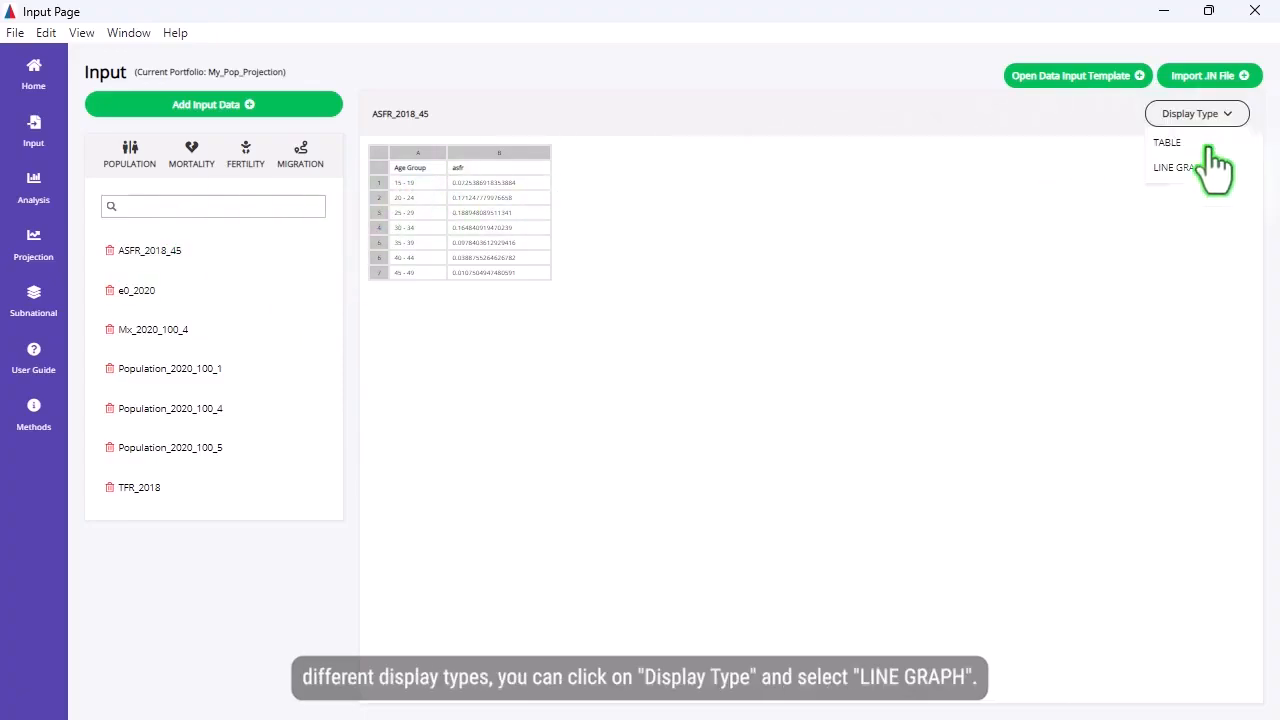
click(1206, 165)
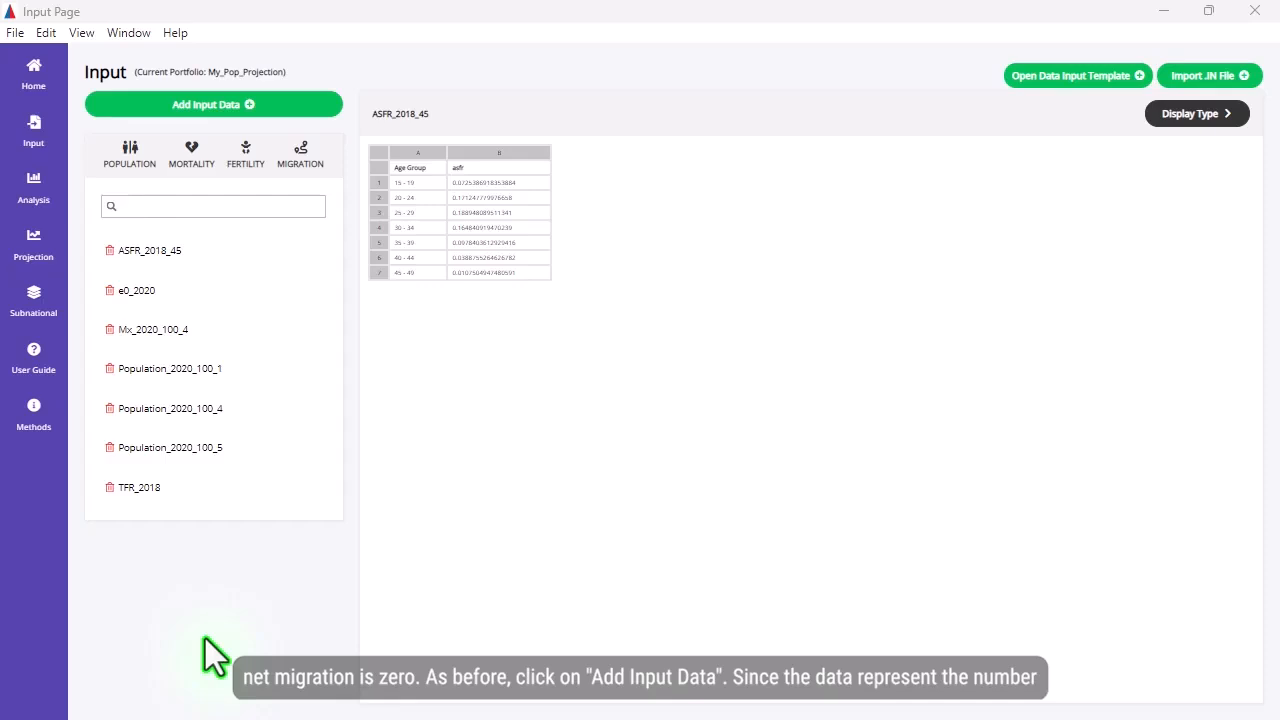
Start a new data input and set its demographic data type to Net Number of Migrants.
click(245, 102)
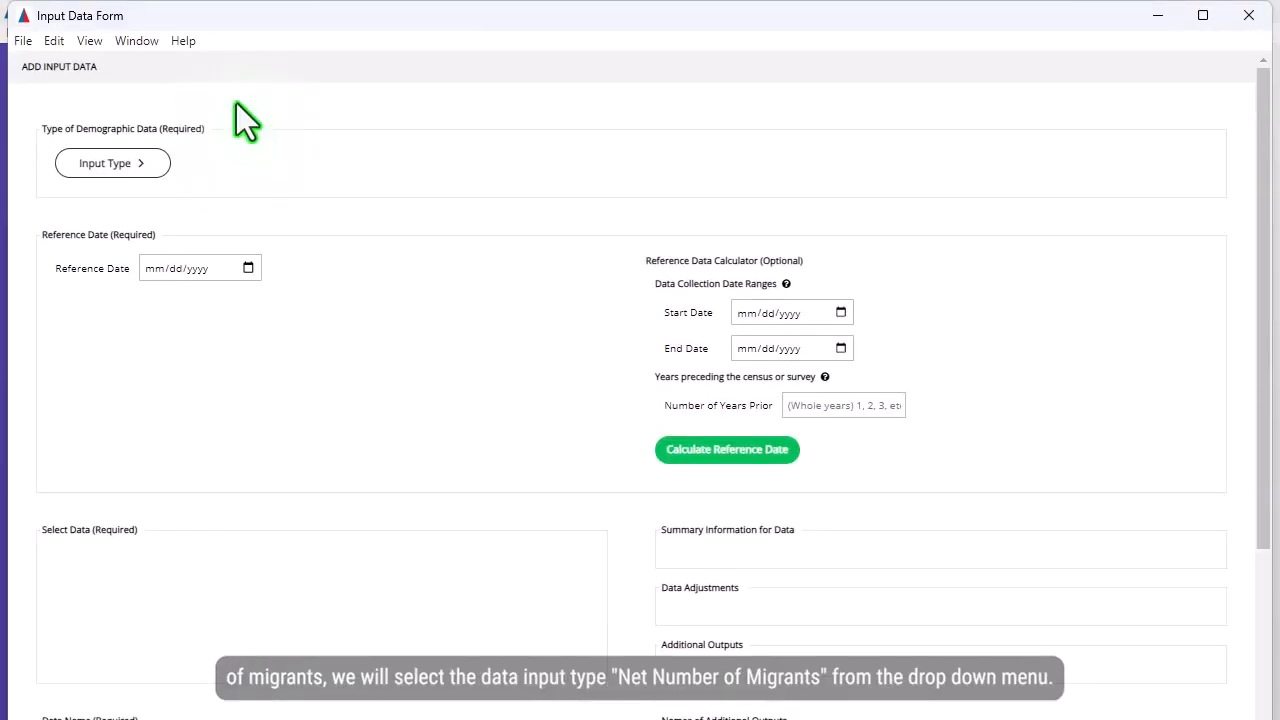
click(141, 168)
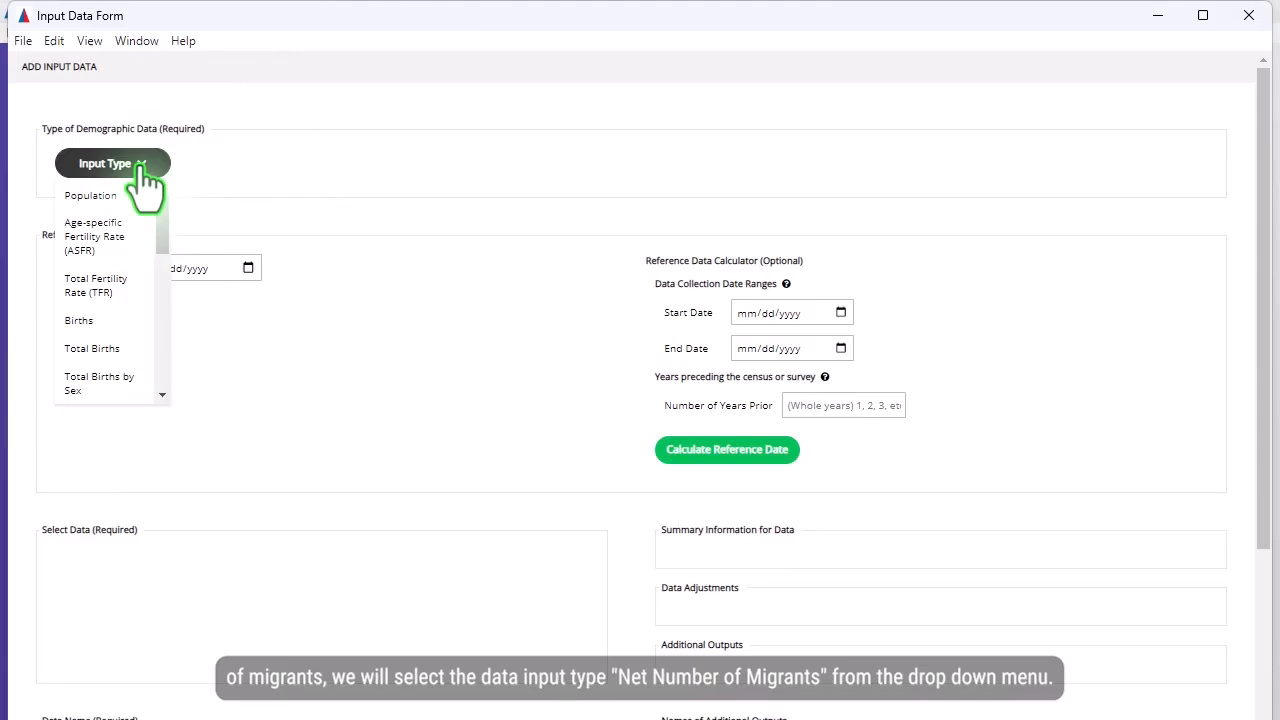
scroll(132, 249, down, 2)
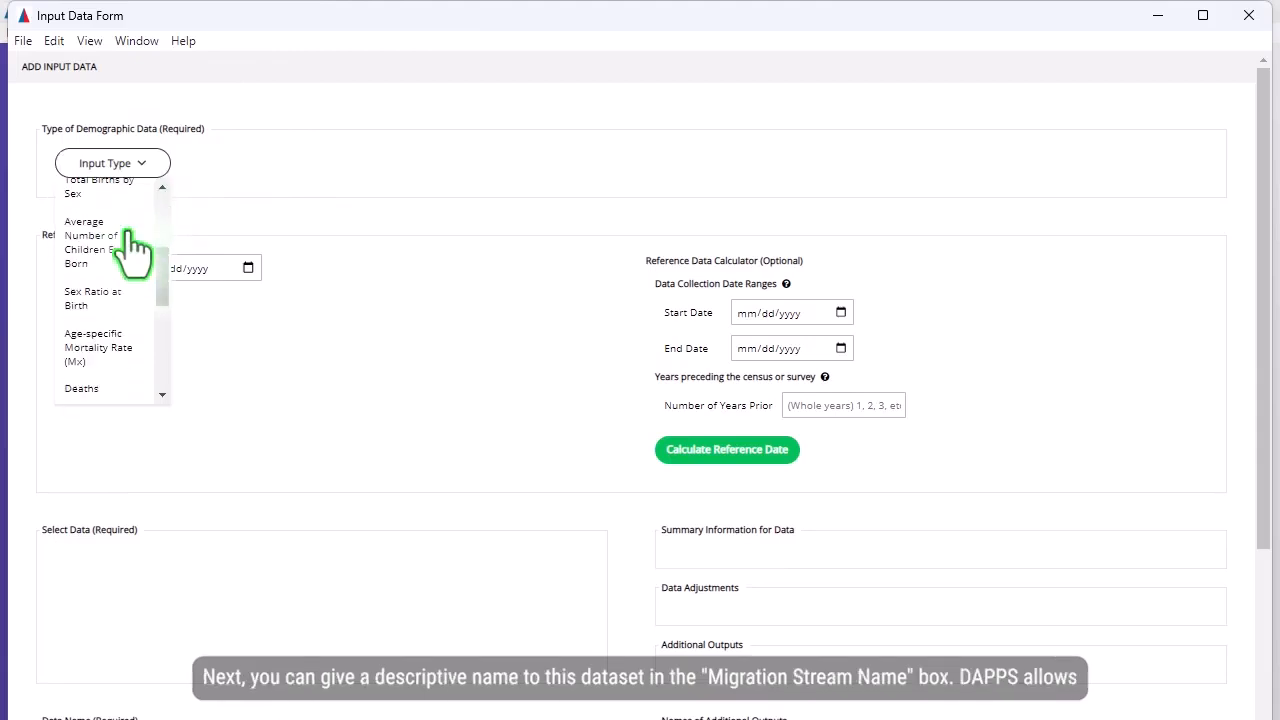
scroll(132, 249, down, 1)
scroll(132, 250, down, 2)
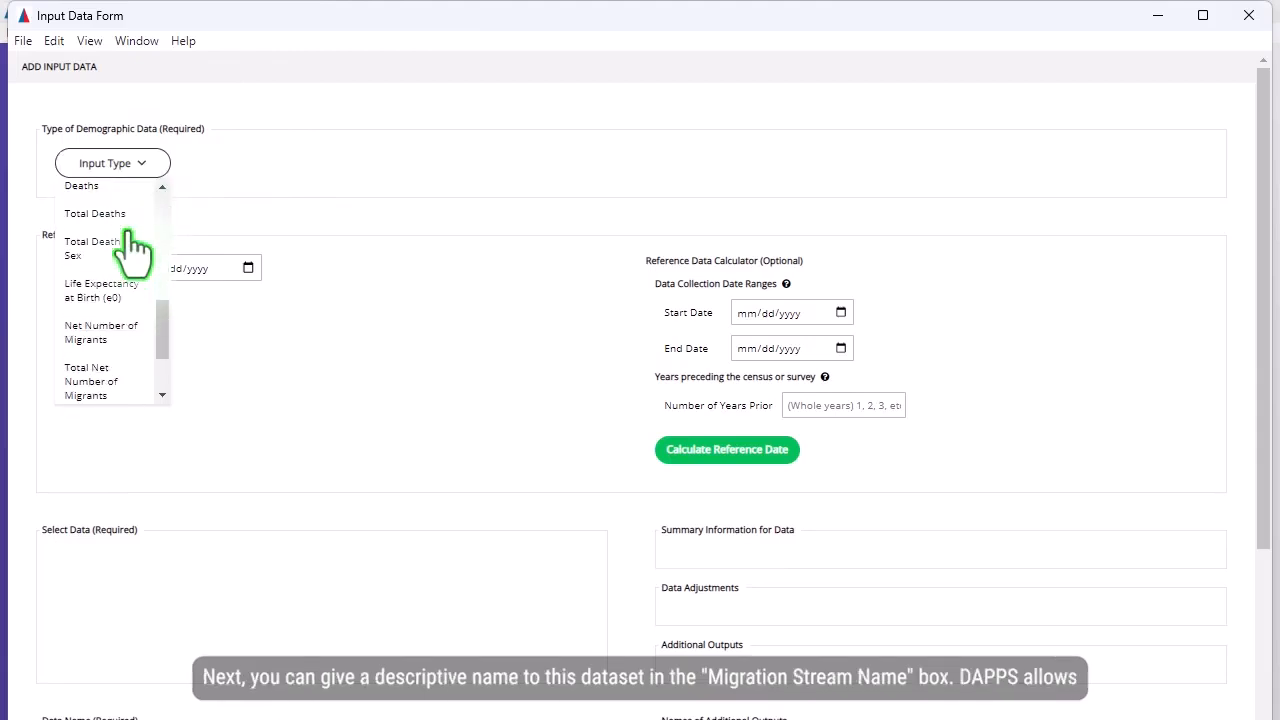
click(120, 333)
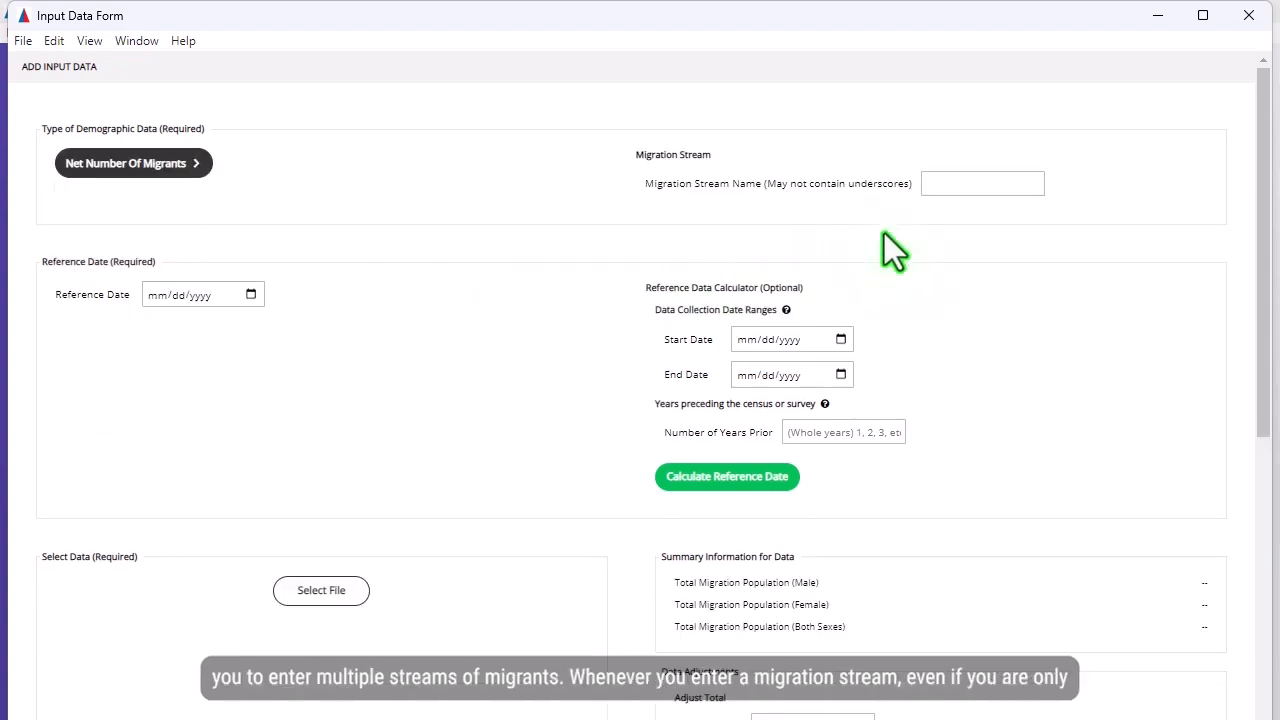
Name the migration stream International and set the reference date to 12/30/2019.
click(969, 185)
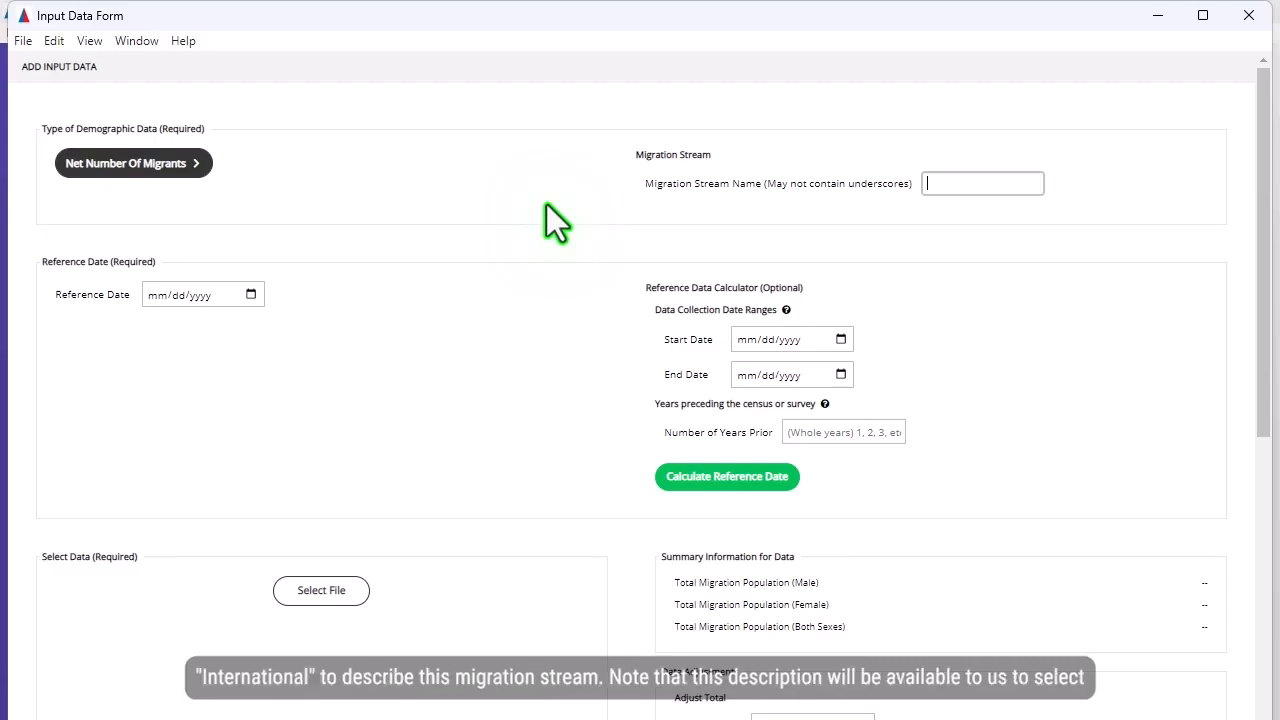
text(International)
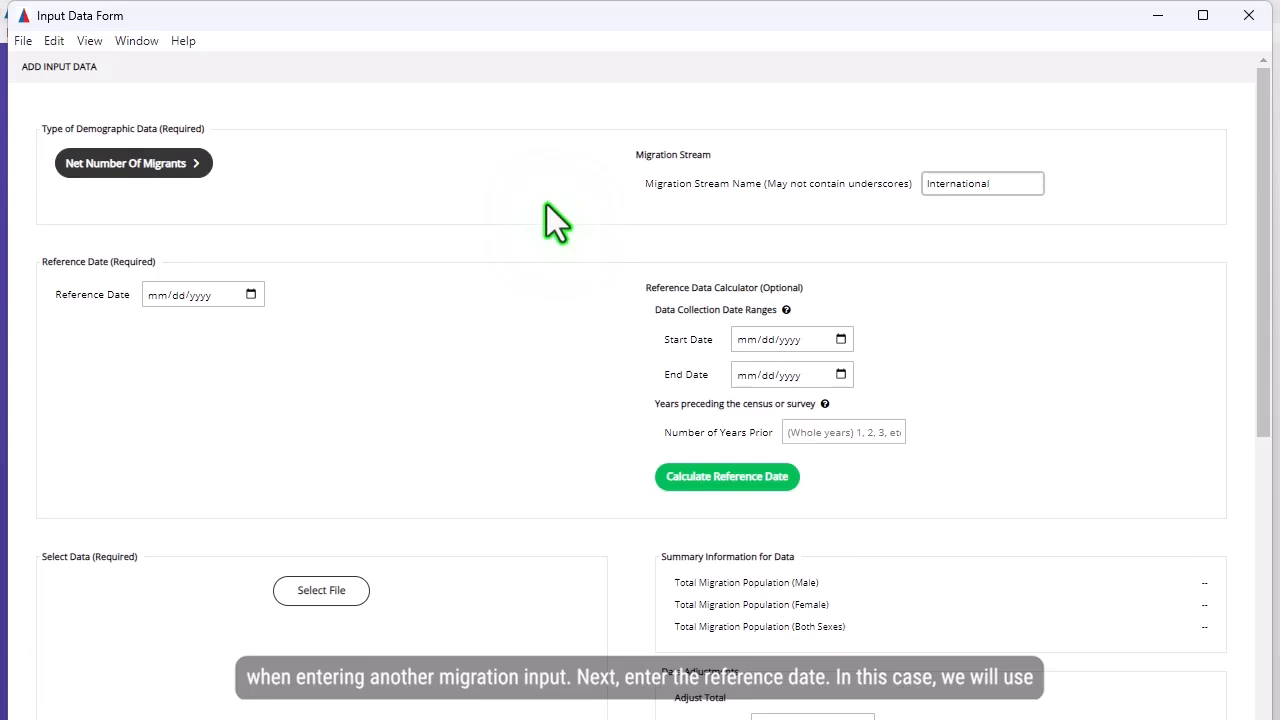
click(161, 300)
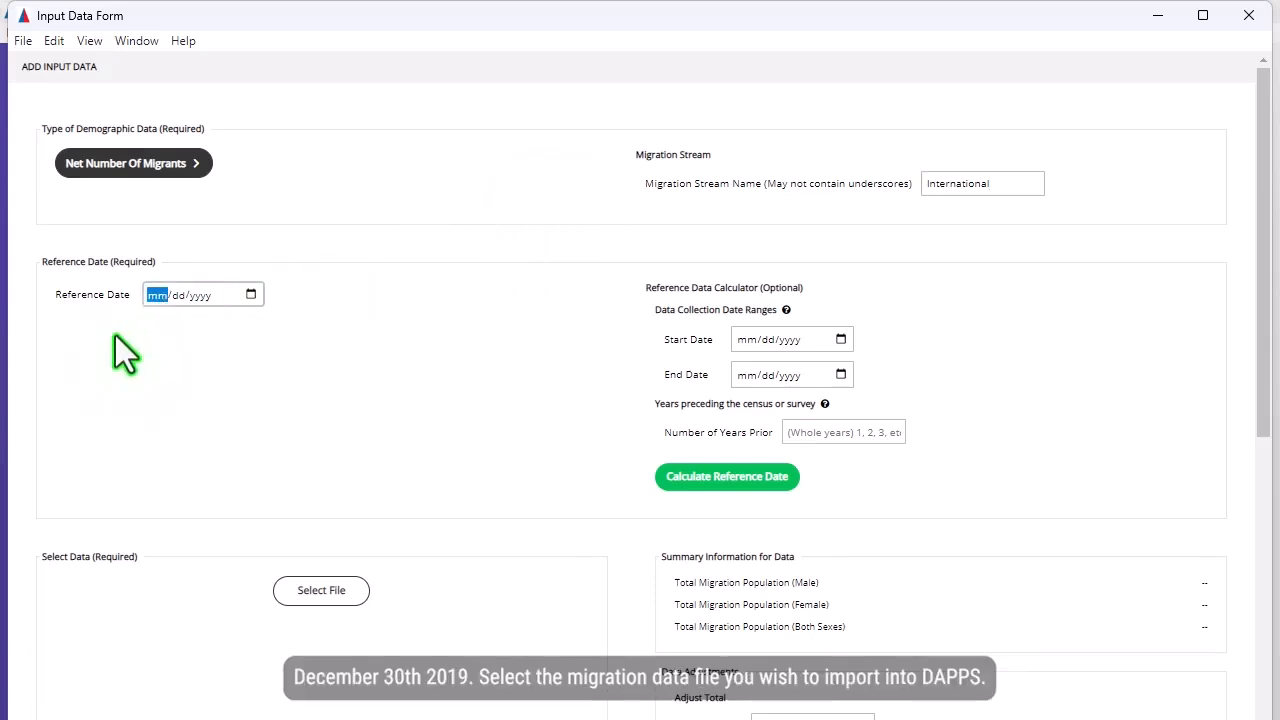
text(12/30/)
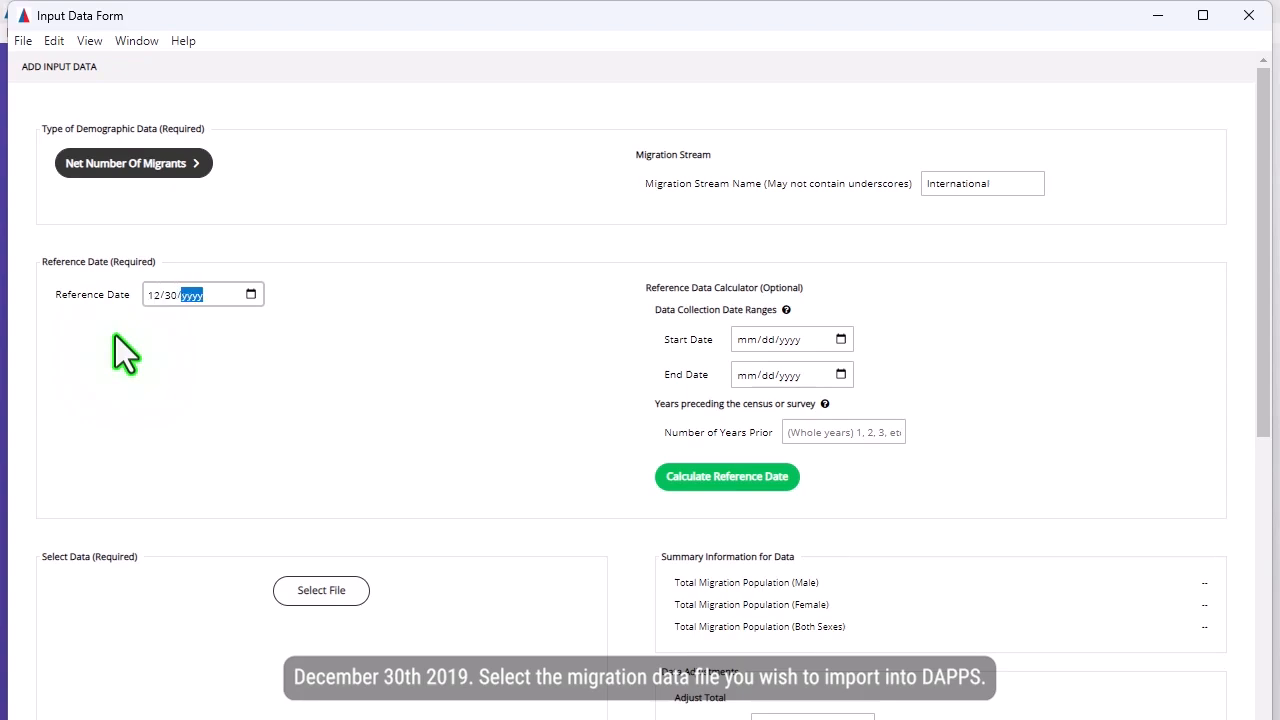
text(2019)
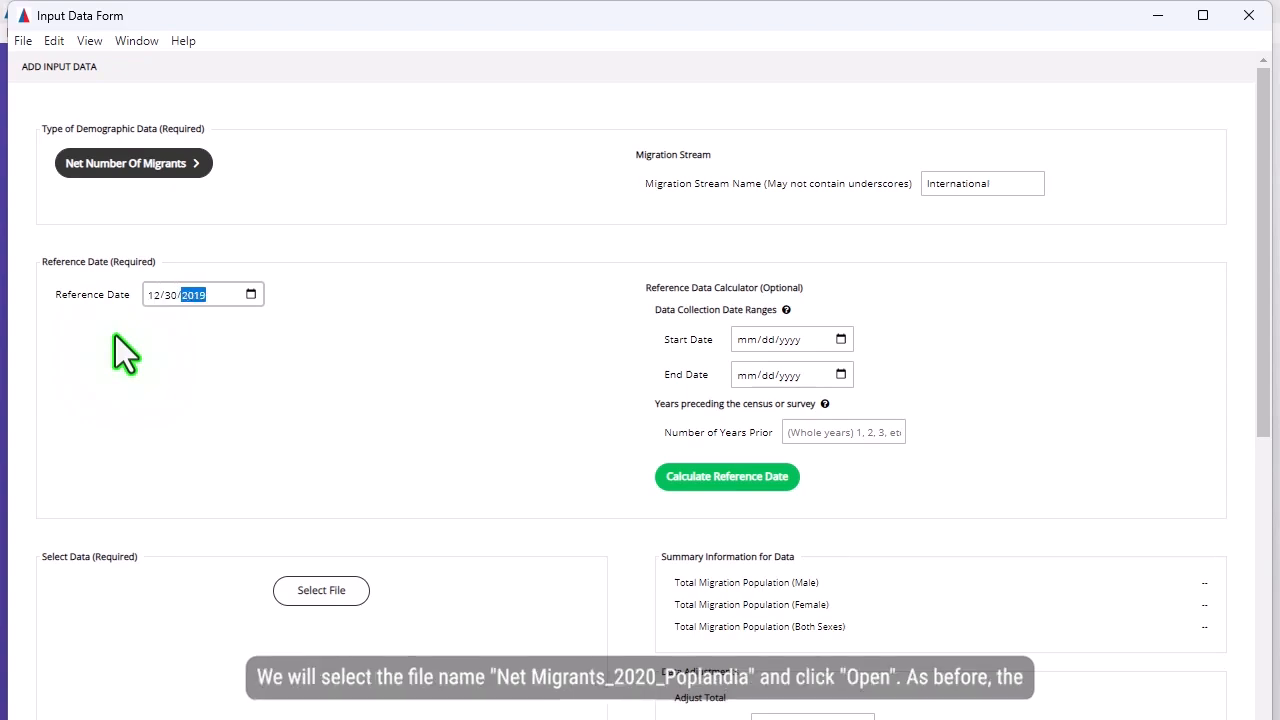
click(395, 355)
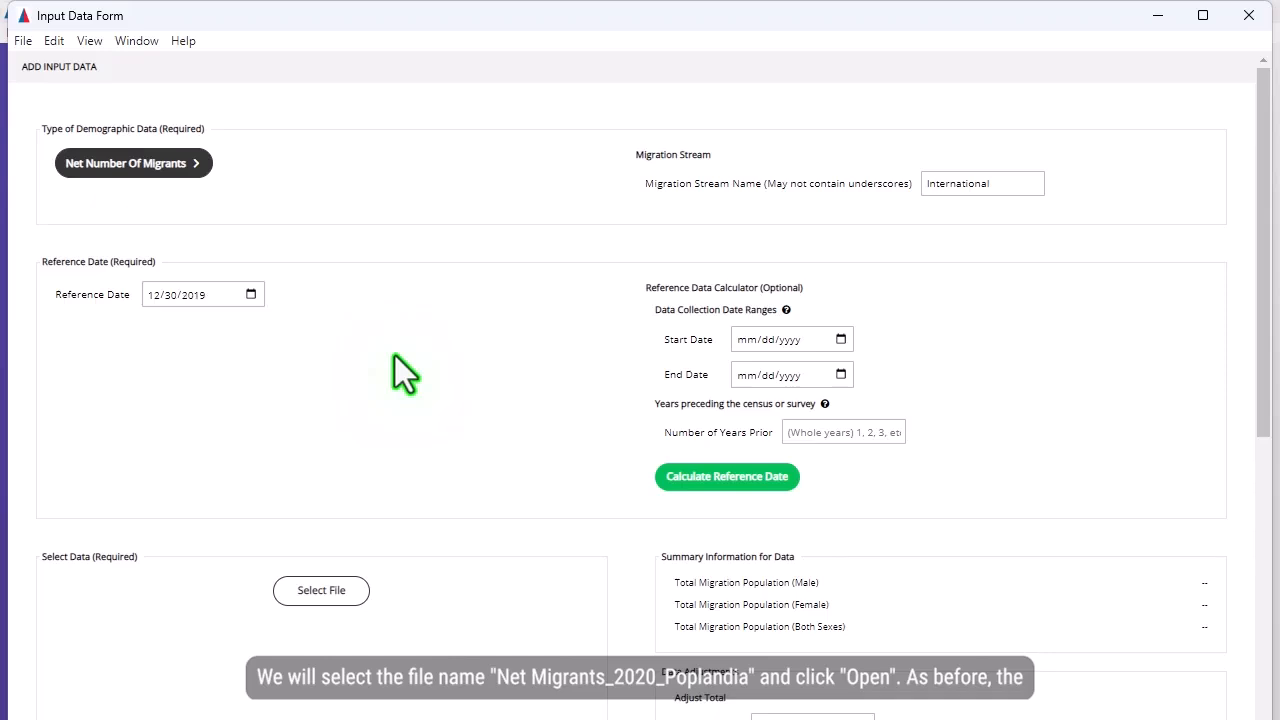
Load Net Migrants_2020_Poplandia.xlsx from the Desktop as the migration data file.
click(362, 604)
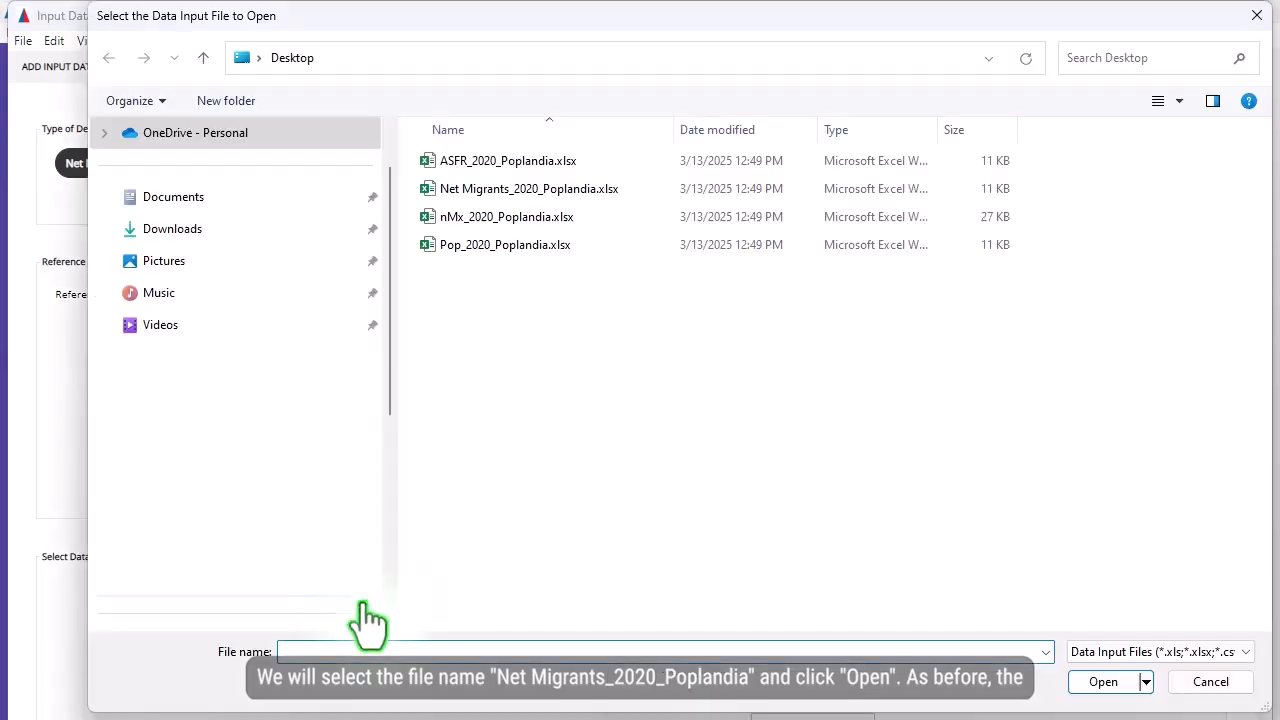
click(584, 190)
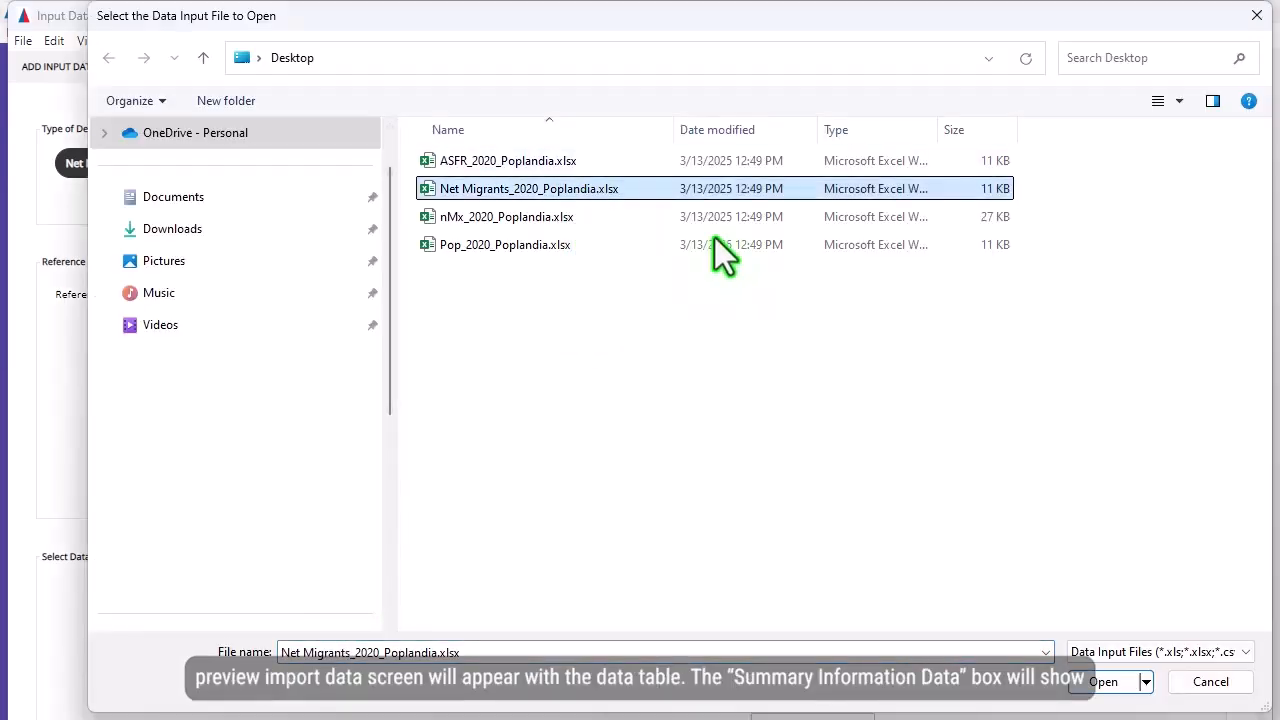
click(1110, 684)
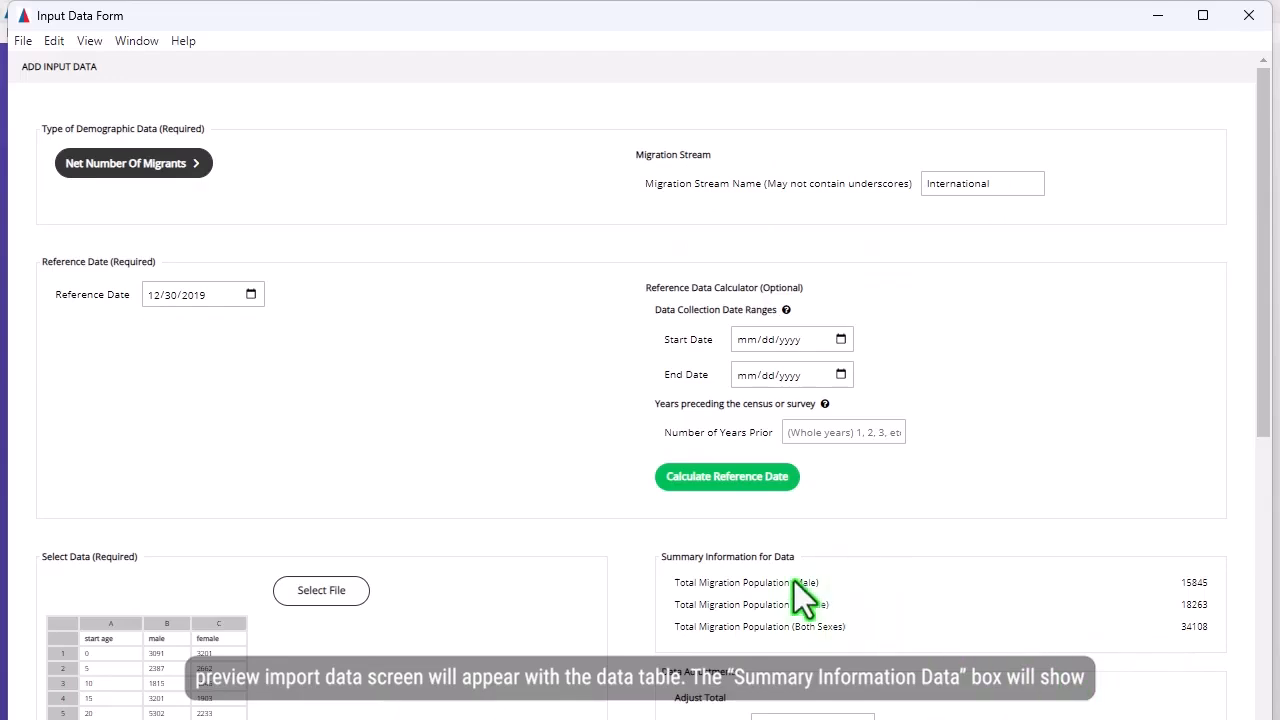
Review the migration data preview and generated input label, and import the data without adjustments or an input suffix.
scroll(614, 517, down, 3)
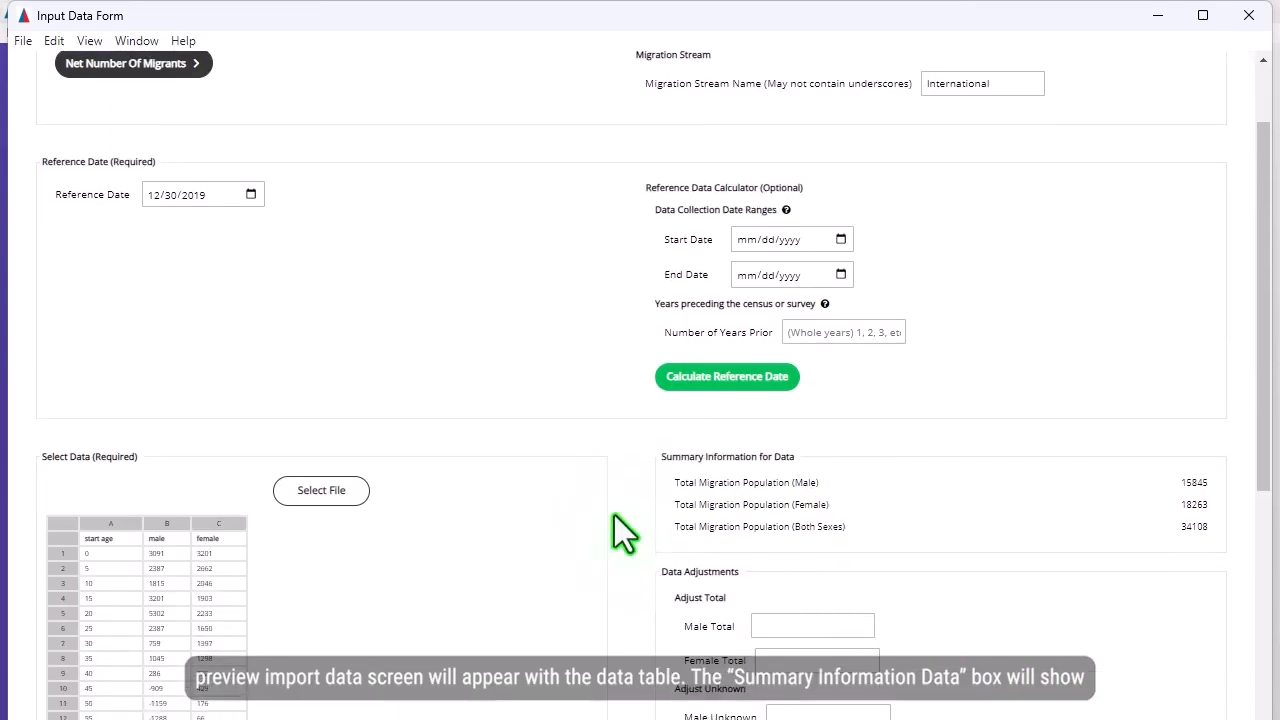
scroll(614, 517, down, 2)
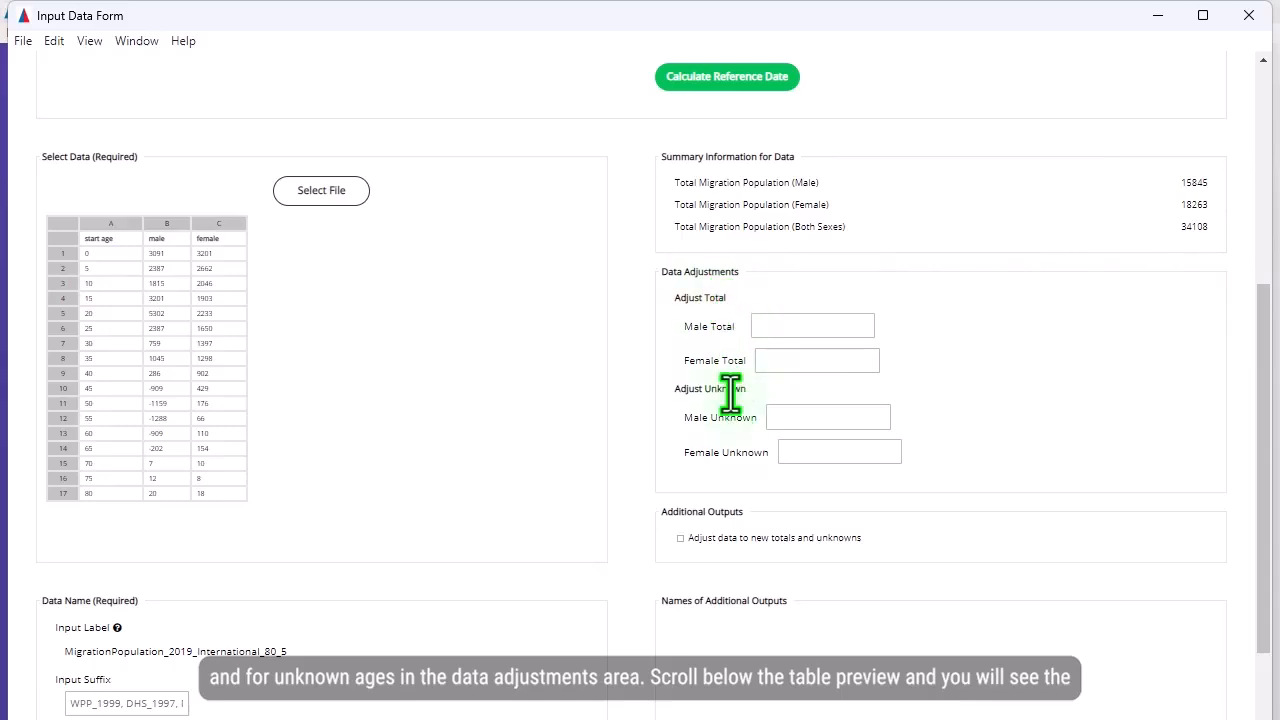
scroll(732, 446, down, 1)
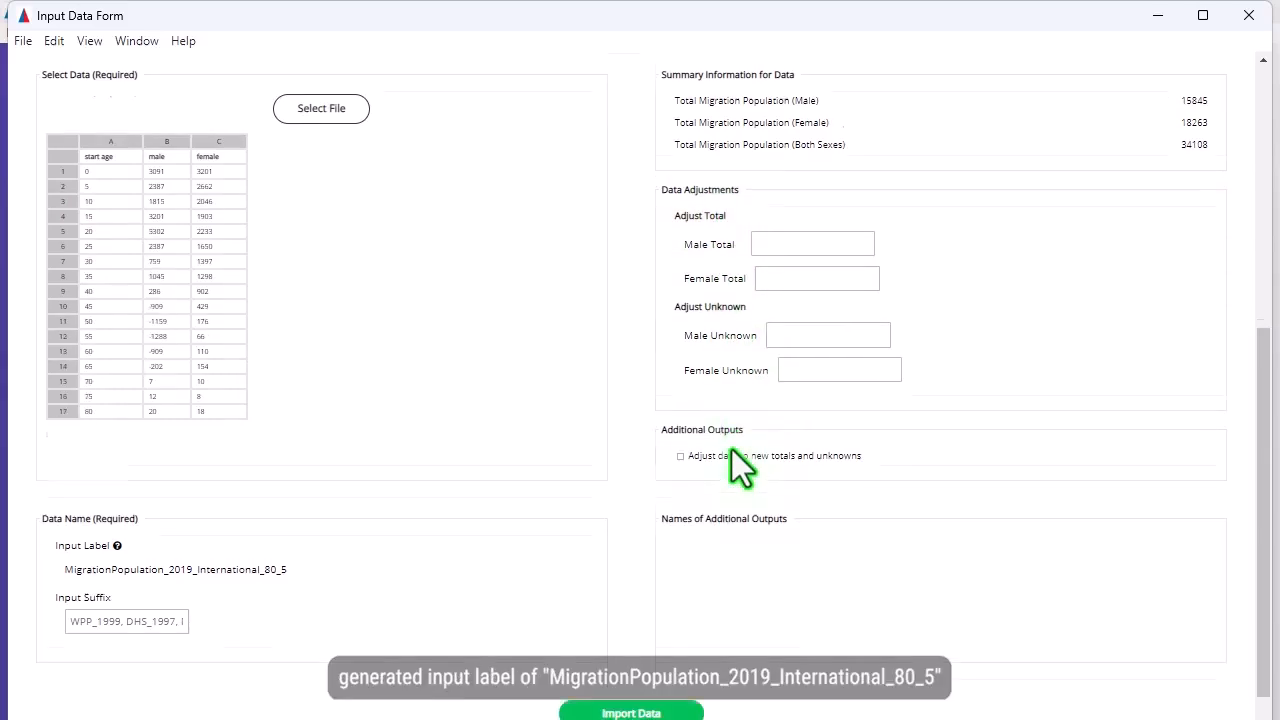
scroll(732, 449, down, 1)
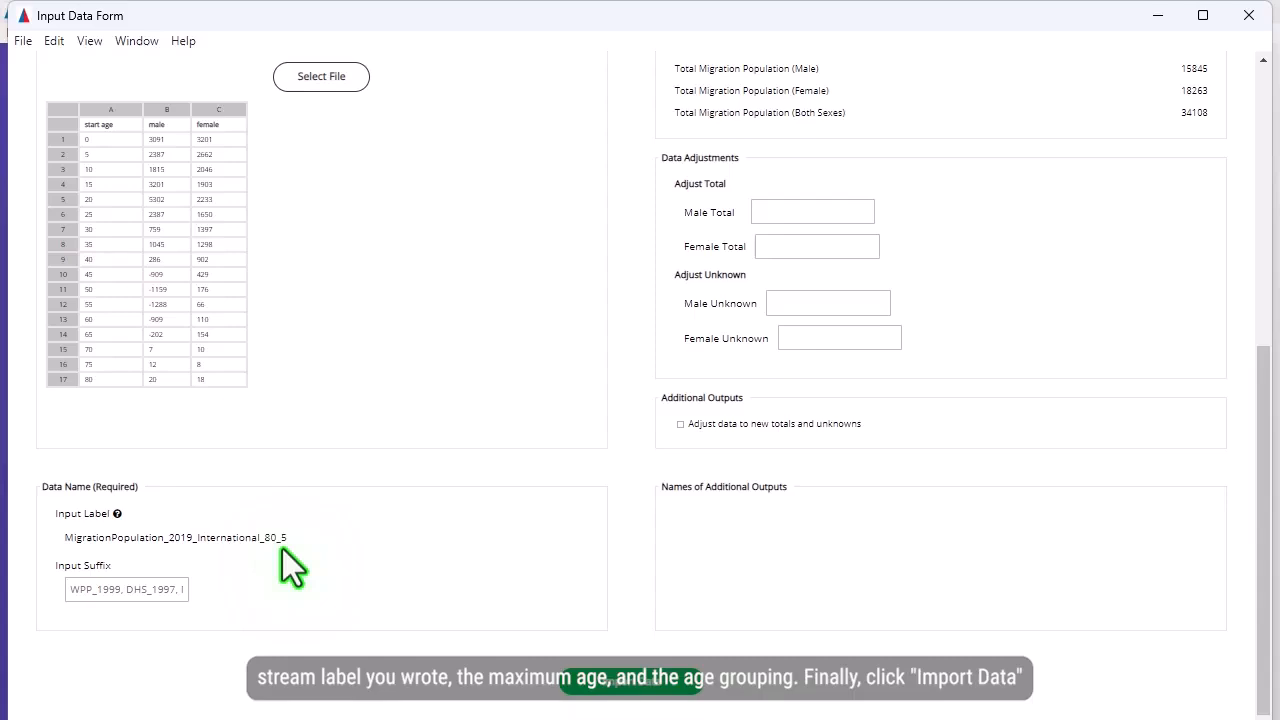
click(618, 700)
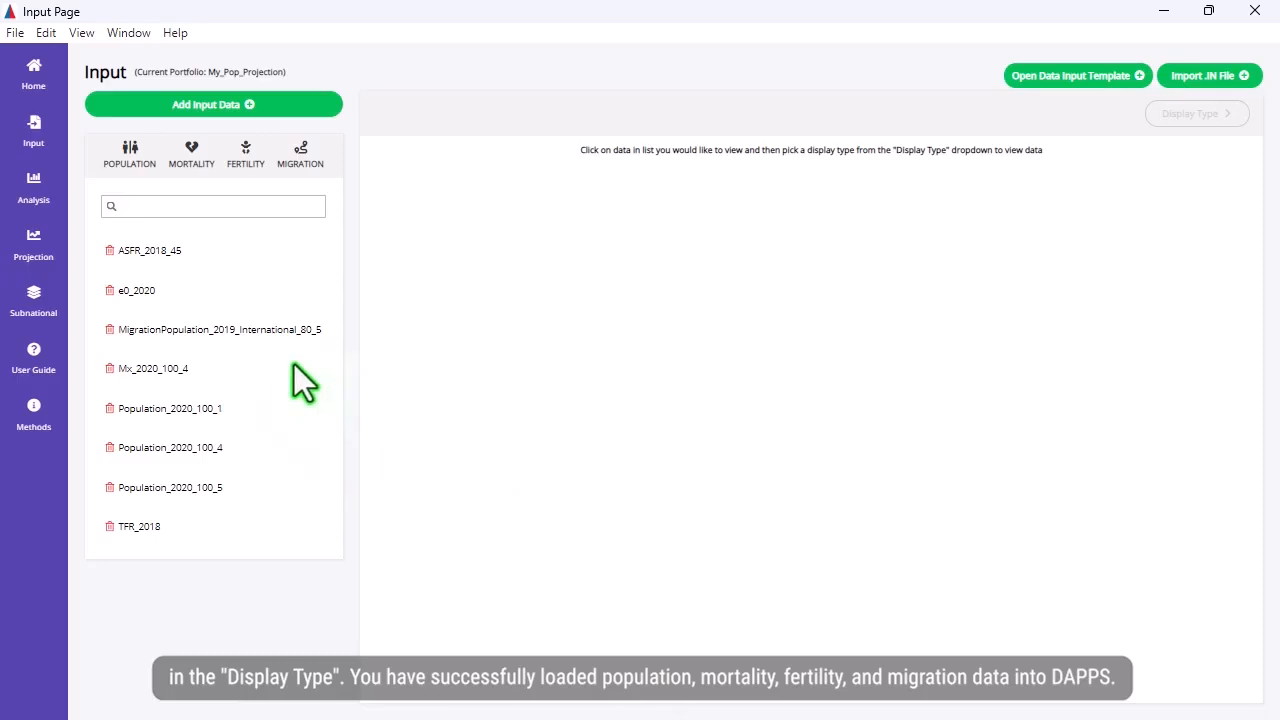
Open the imported MigrationPopulation_2019_International_80_5 input and display it as a line graph.
click(253, 329)
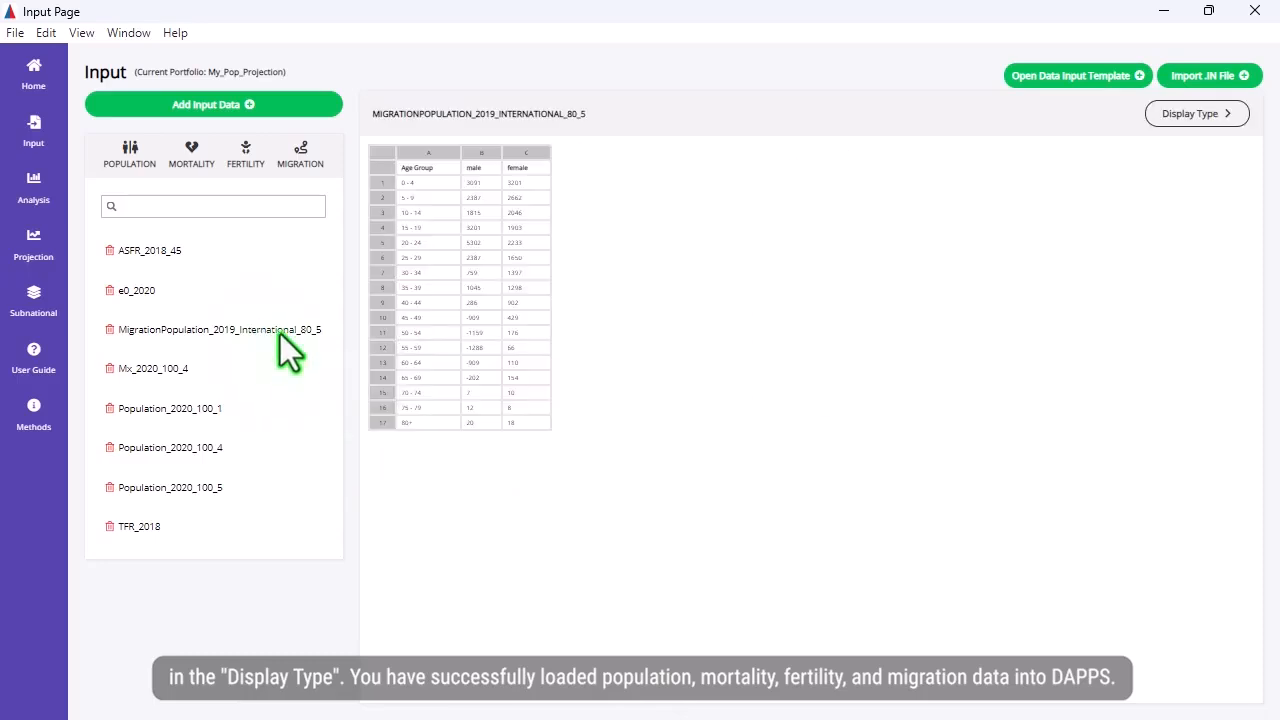
click(1225, 114)
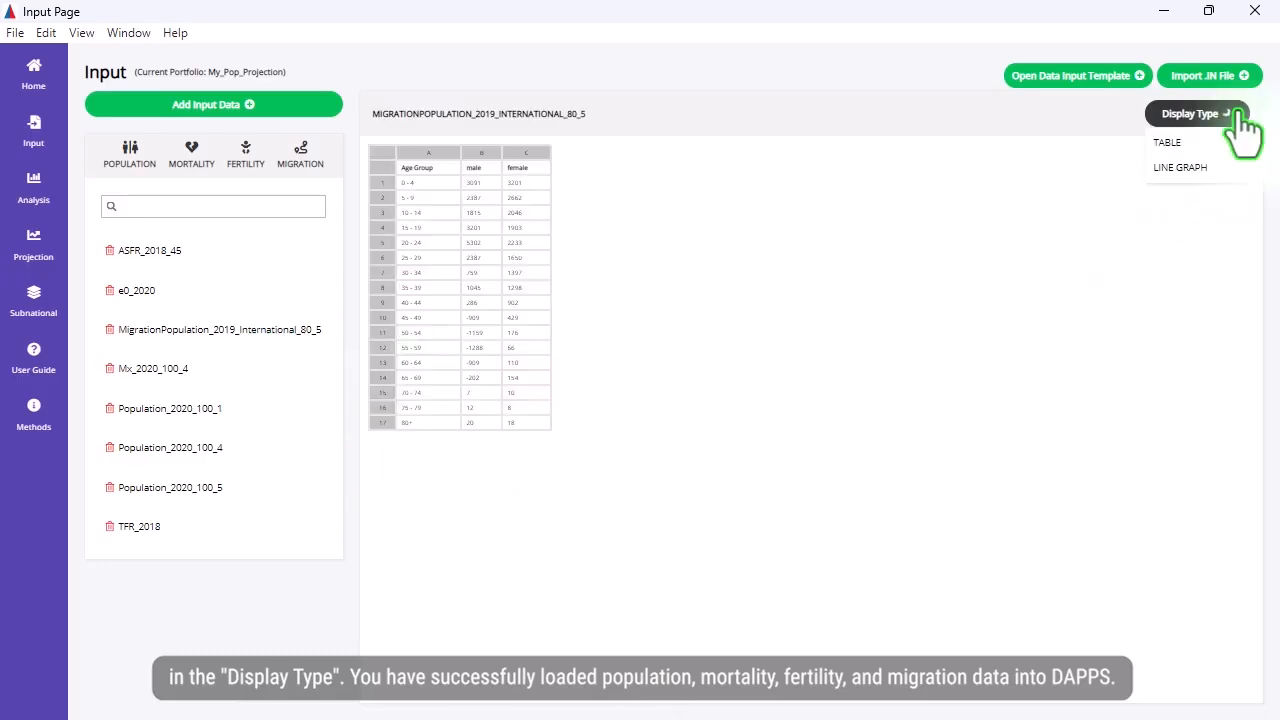
click(1180, 167)
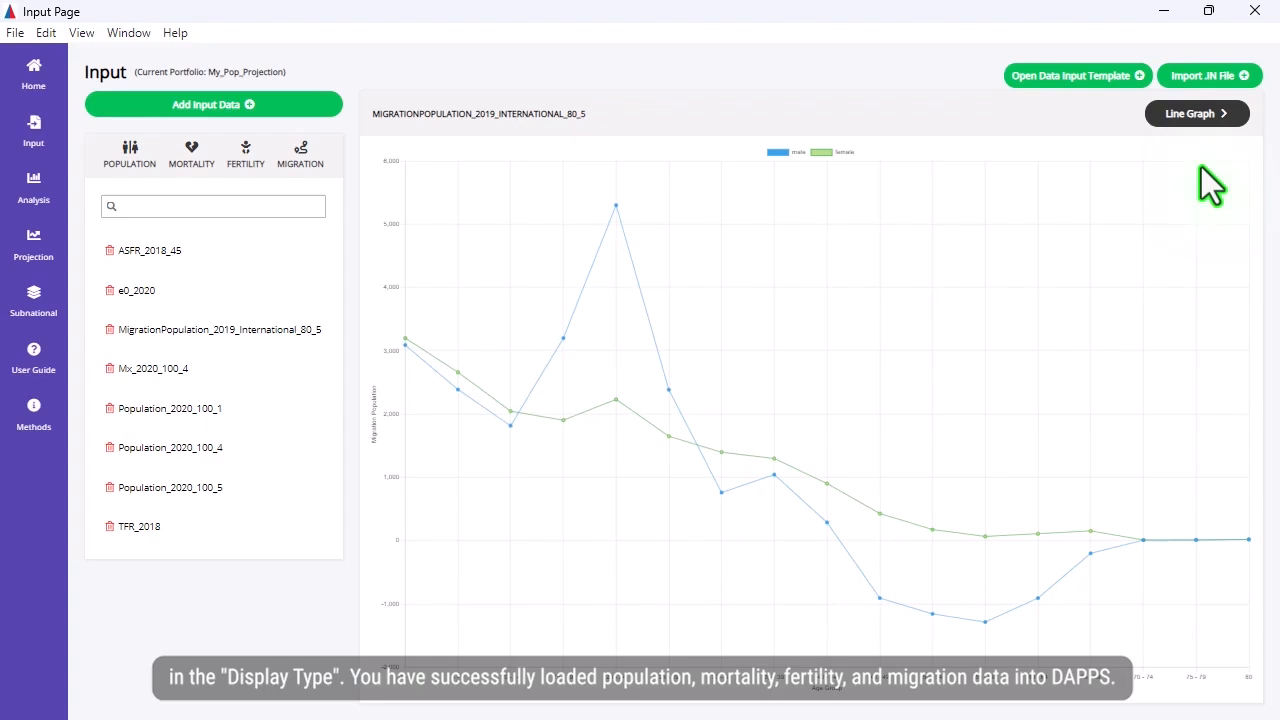